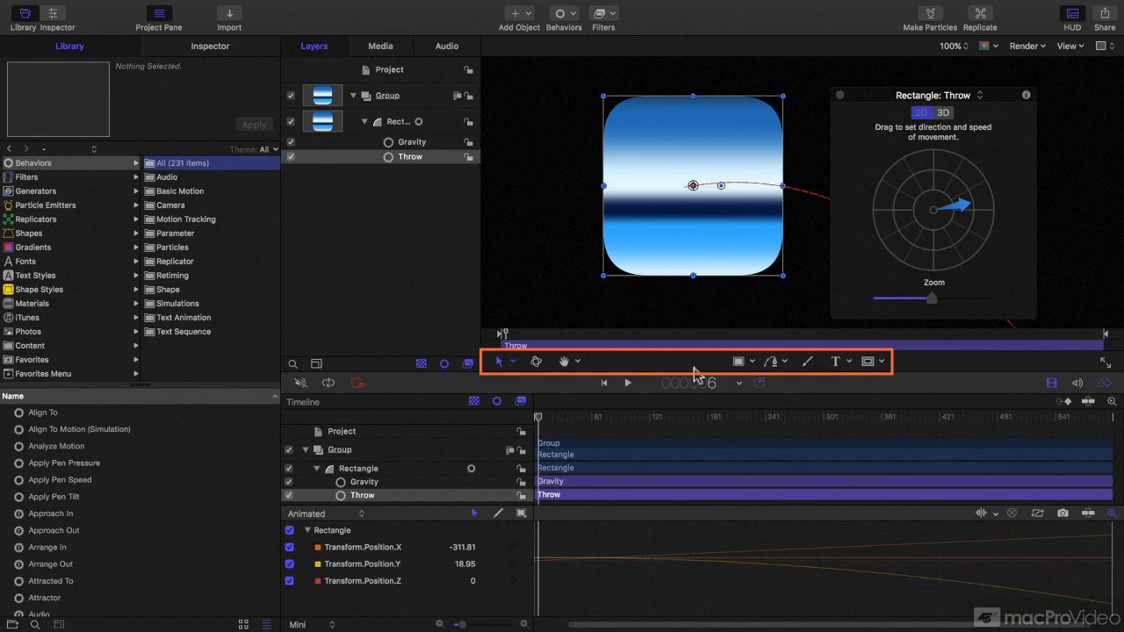
# Preview the Select/Transform and Pan/Zoom tool variants without changing the active tool
pyautogui.click(513, 362)
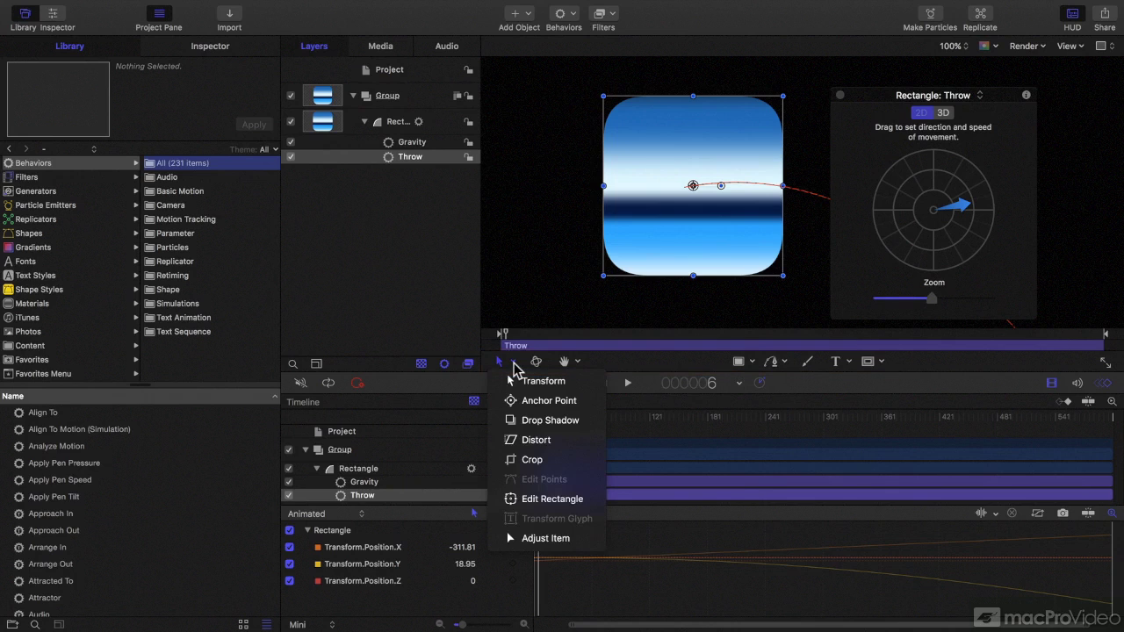
pyautogui.click(516, 369)
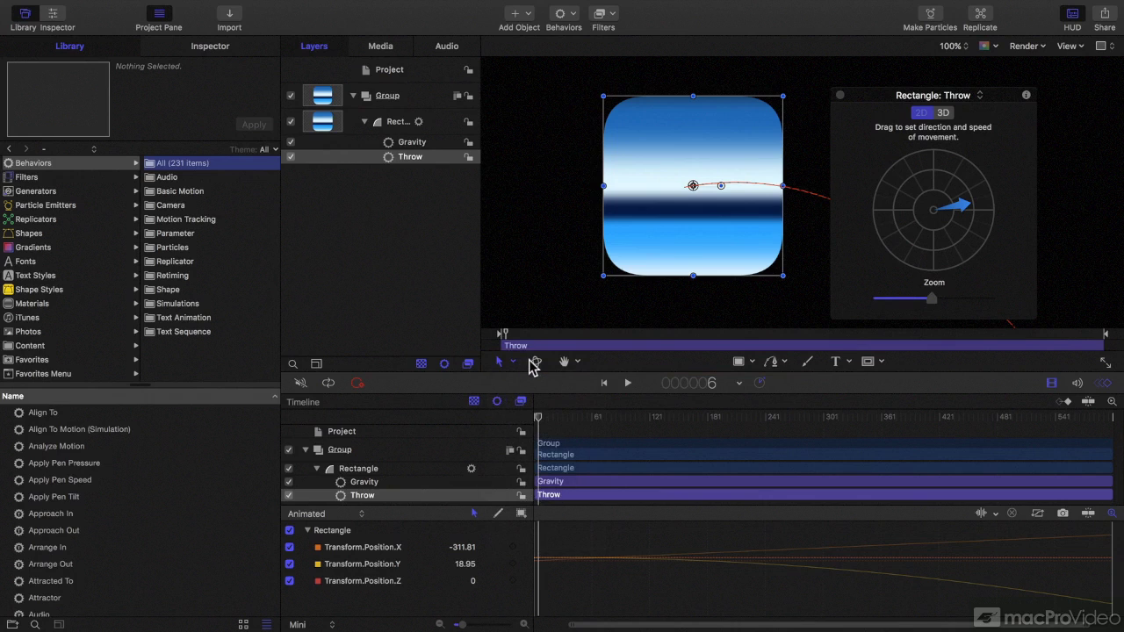
pyautogui.click(577, 364)
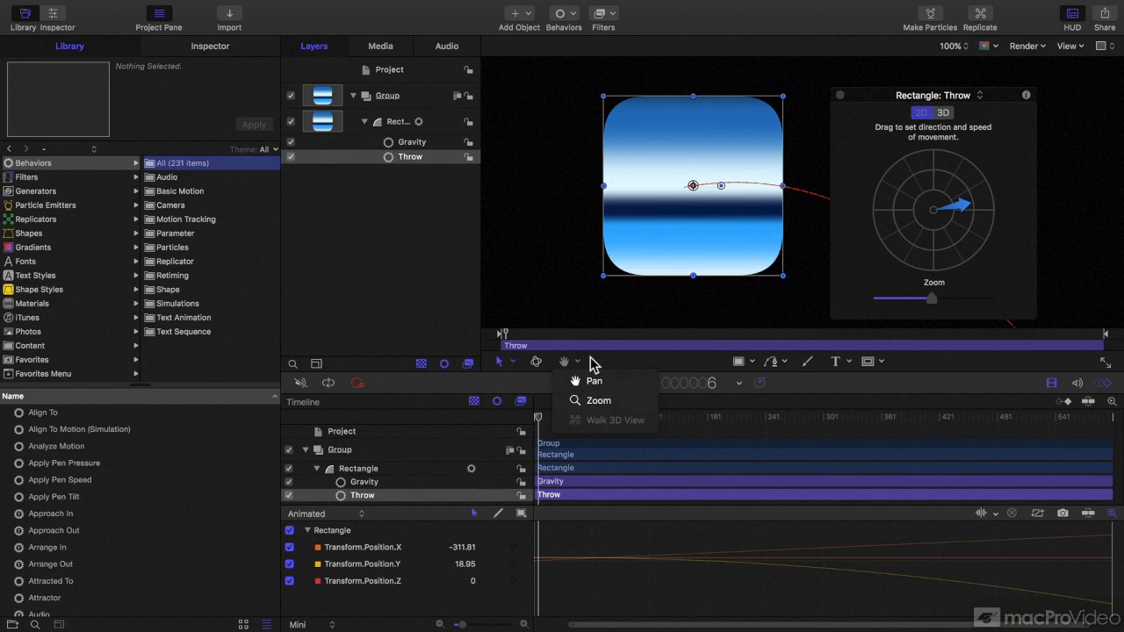
pyautogui.click(555, 367)
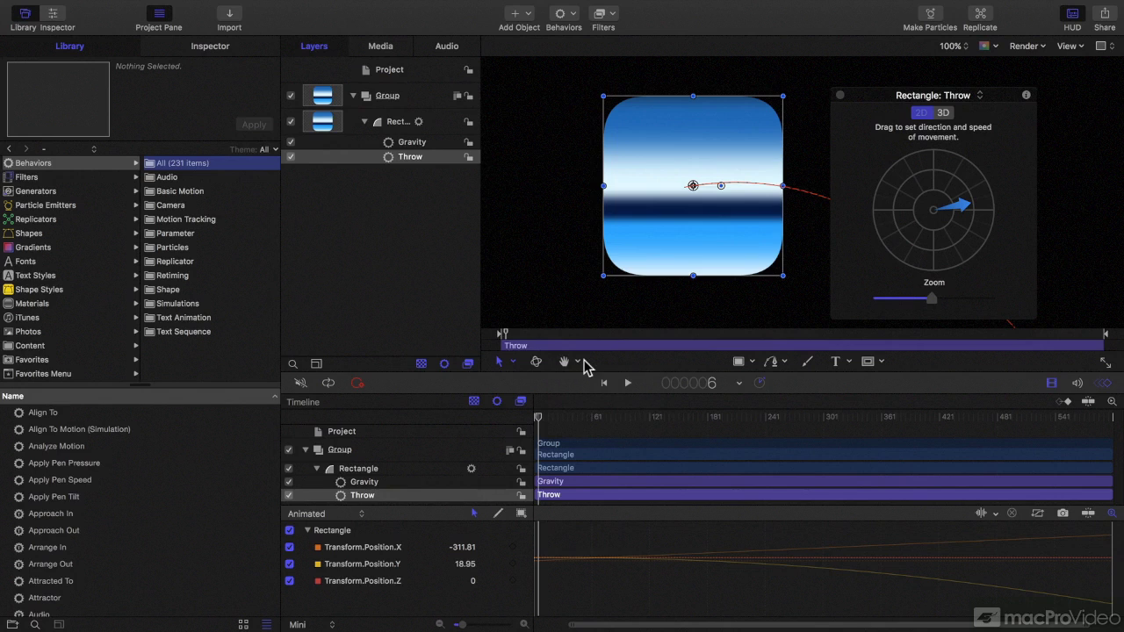
# Make the Bezier pen the active shape tool, then look over the mask shape choices
pyautogui.click(750, 360)
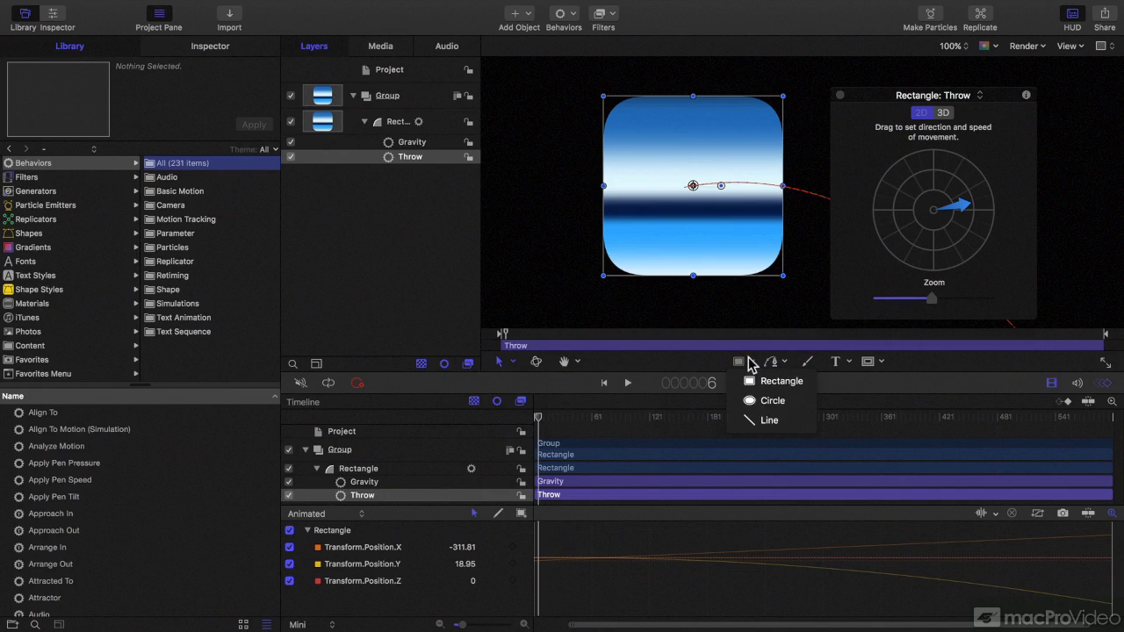
pyautogui.click(770, 361)
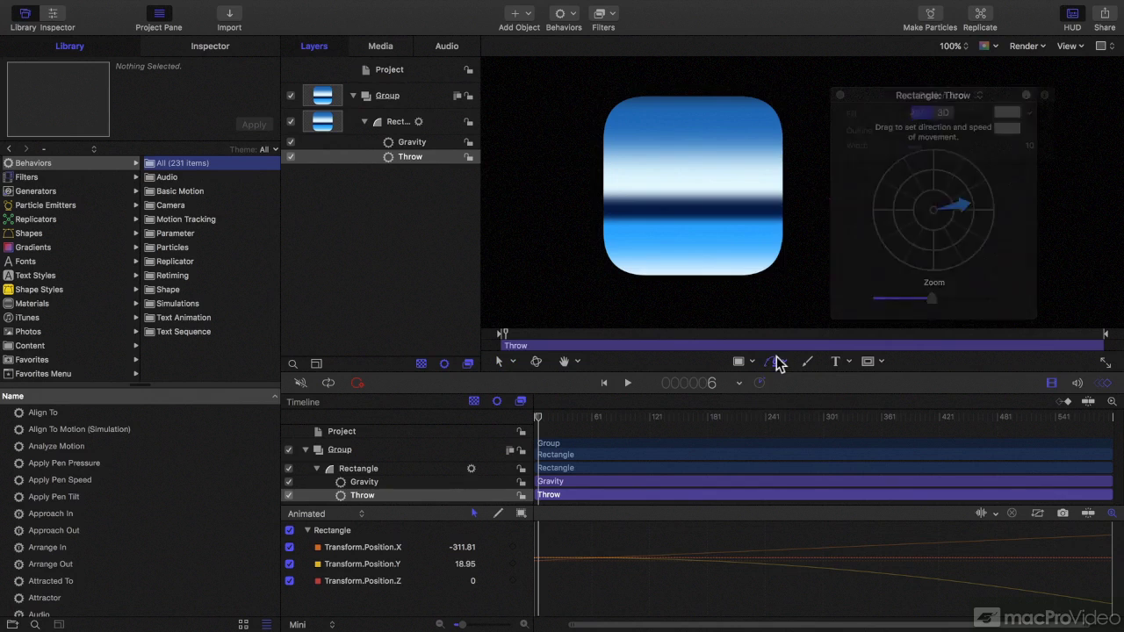
pyautogui.click(782, 359)
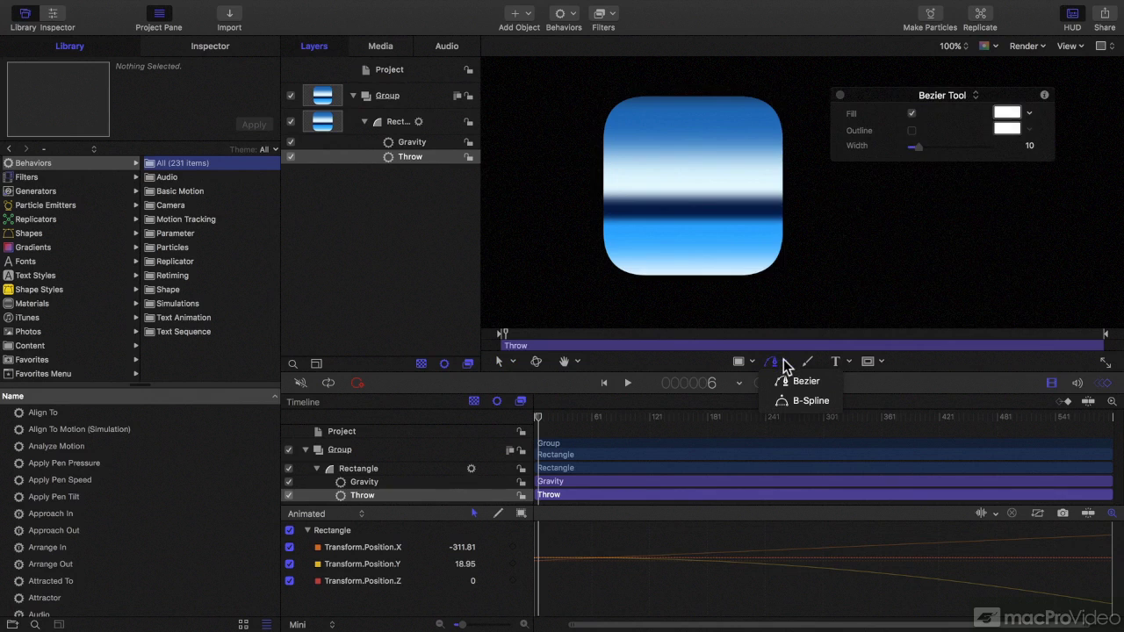
pyautogui.click(786, 365)
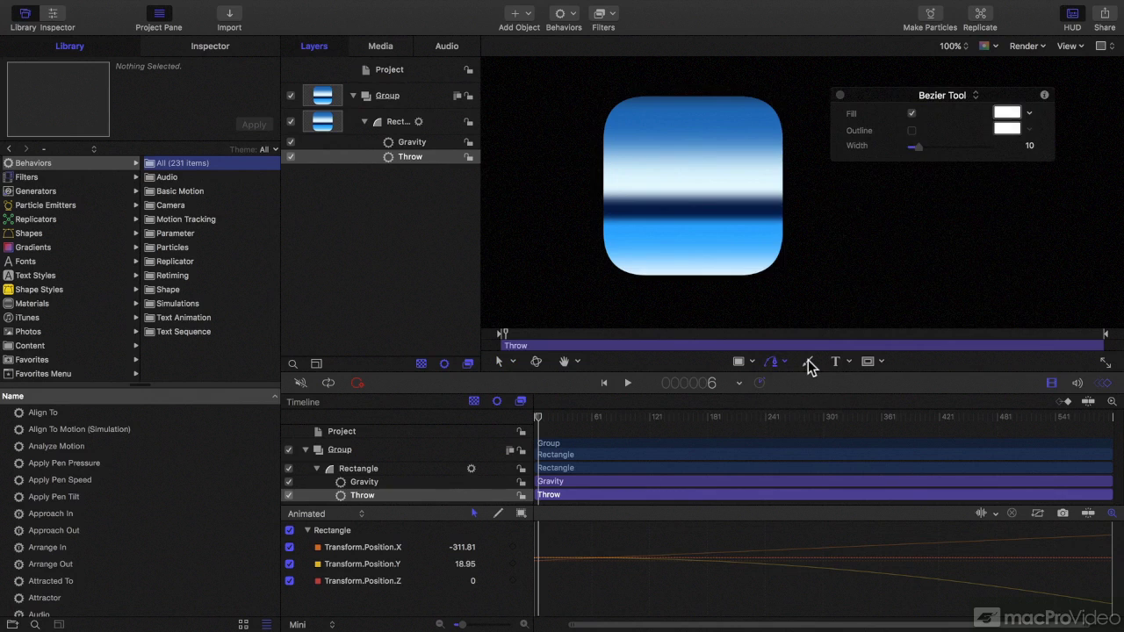
pyautogui.click(878, 358)
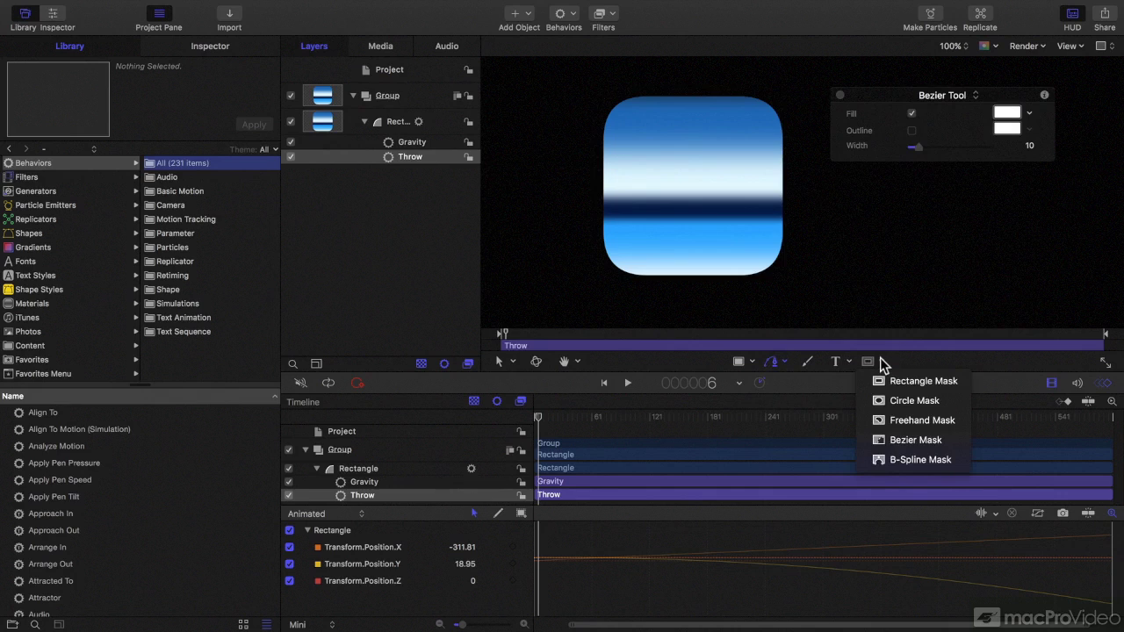
pyautogui.click(880, 357)
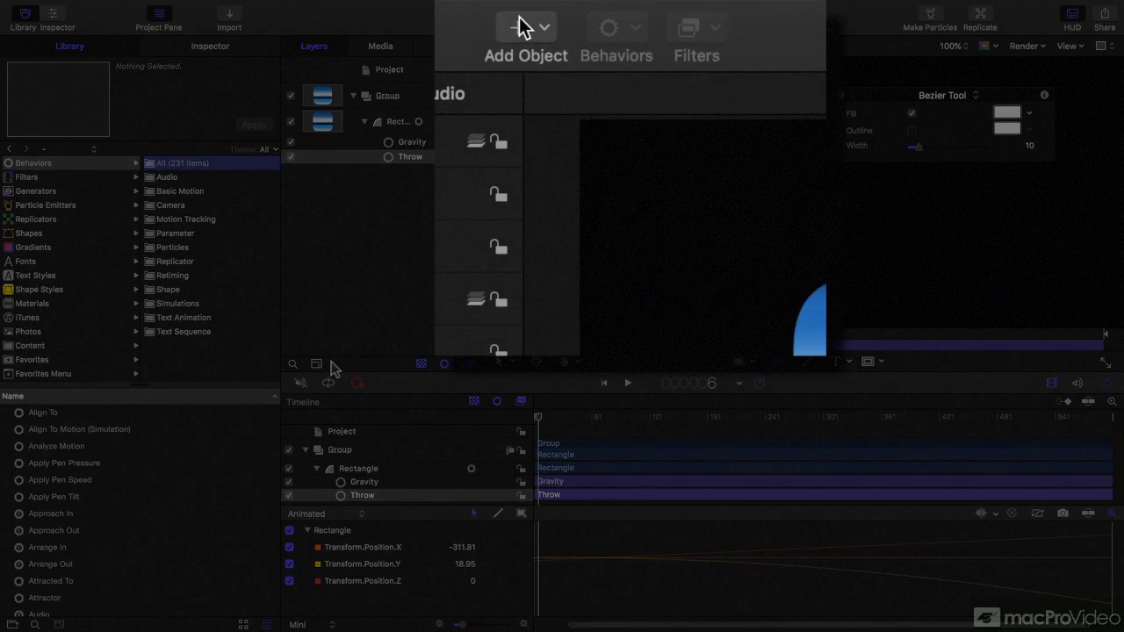
pyautogui.click(515, 13)
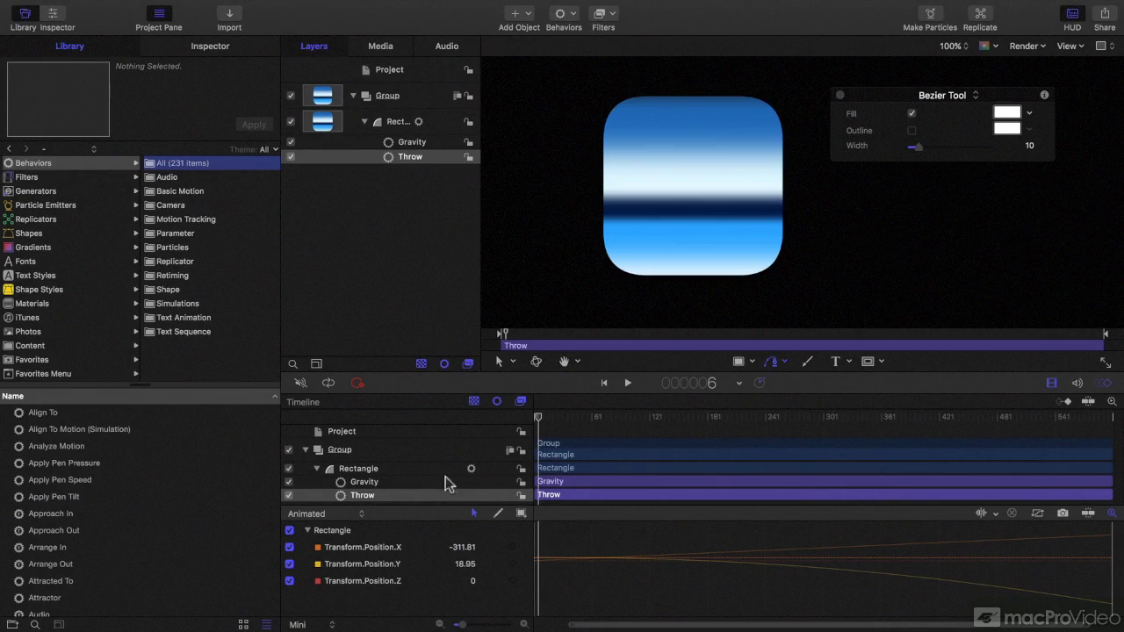
pyautogui.moveTo(481, 507); pyautogui.dragTo(481, 474)
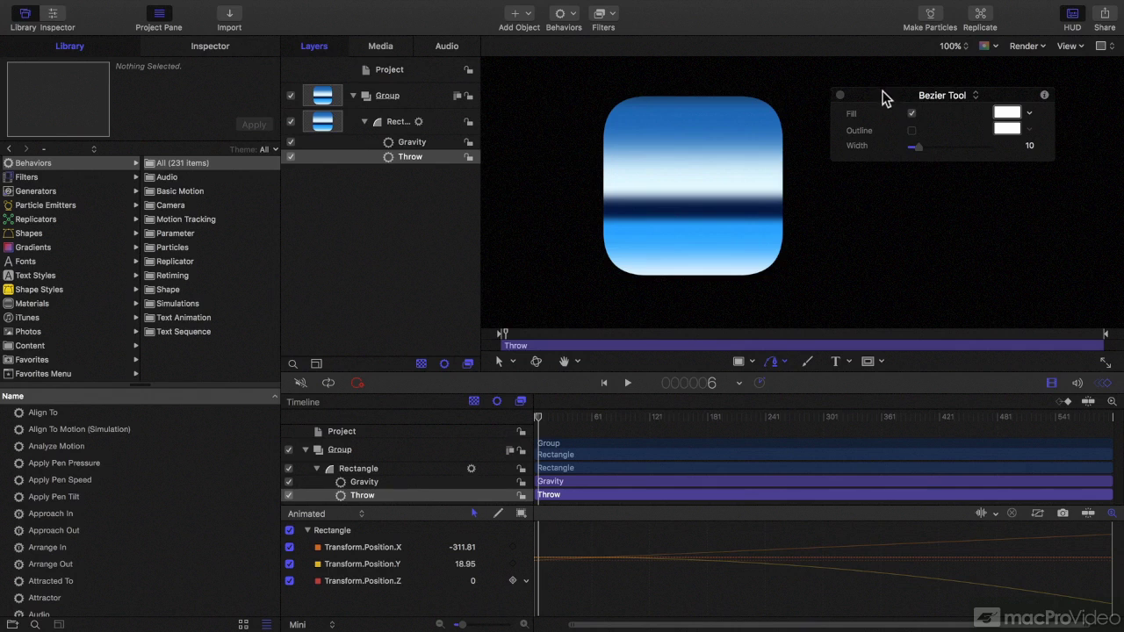
# Look over the Gravity and Throw settings in the HUD, then close the HUD
pyautogui.click(421, 142)
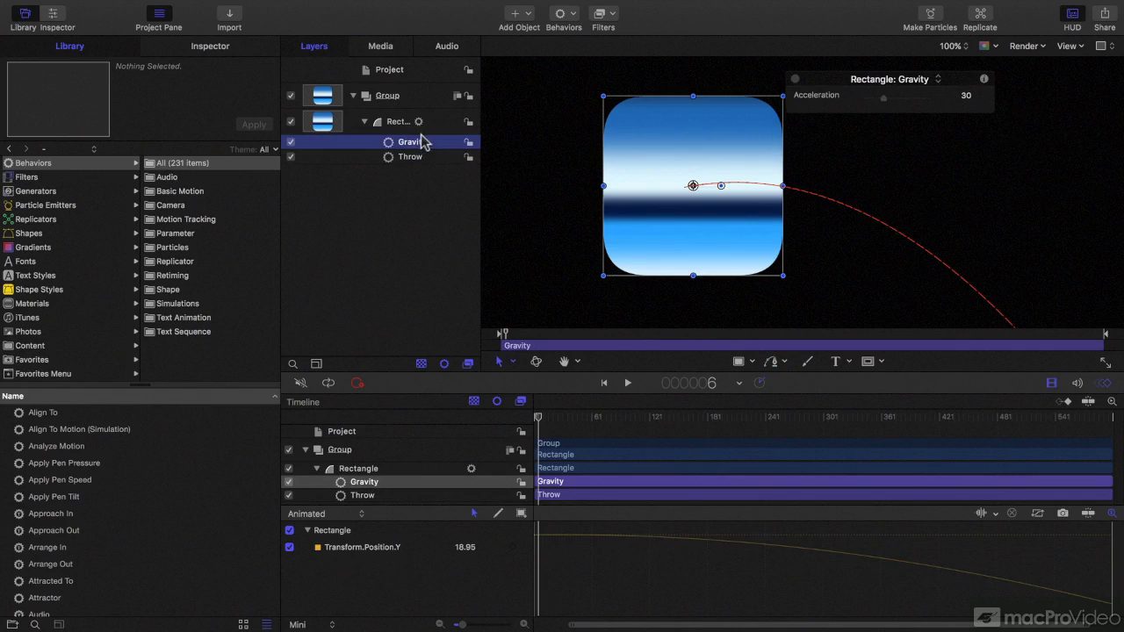
pyautogui.click(420, 157)
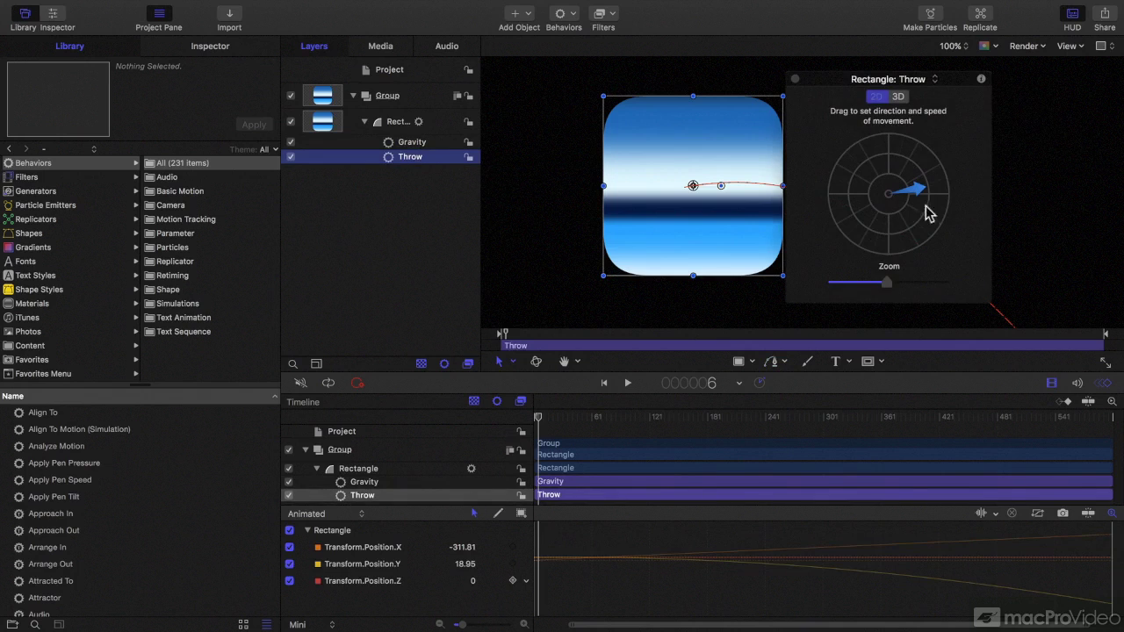
pyautogui.click(794, 79)
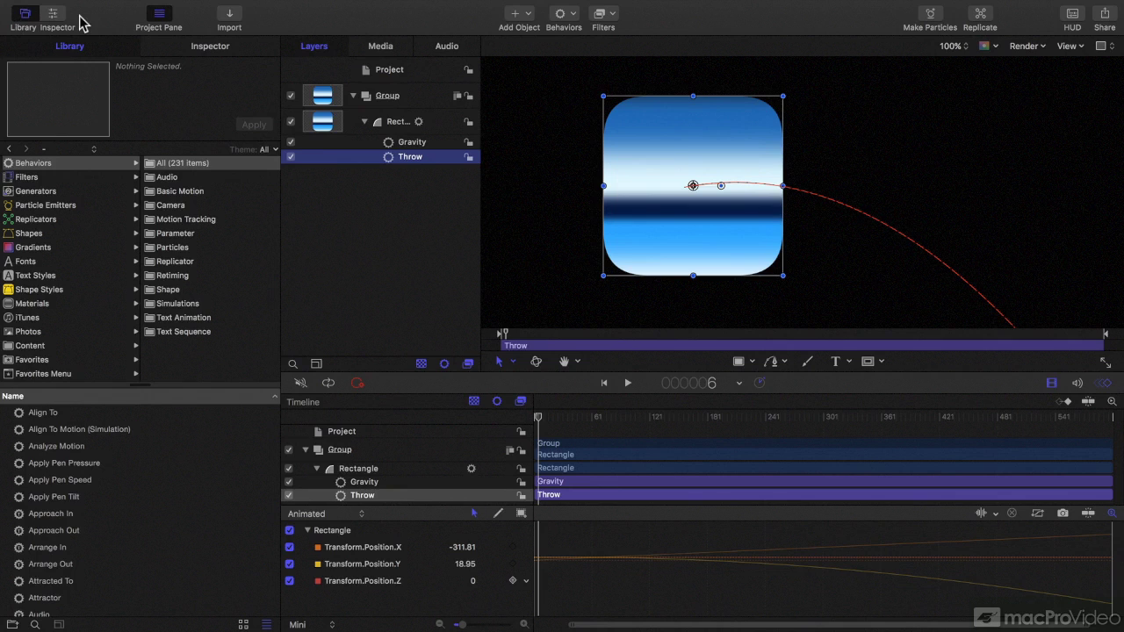
pyautogui.rightClick(303, 11)
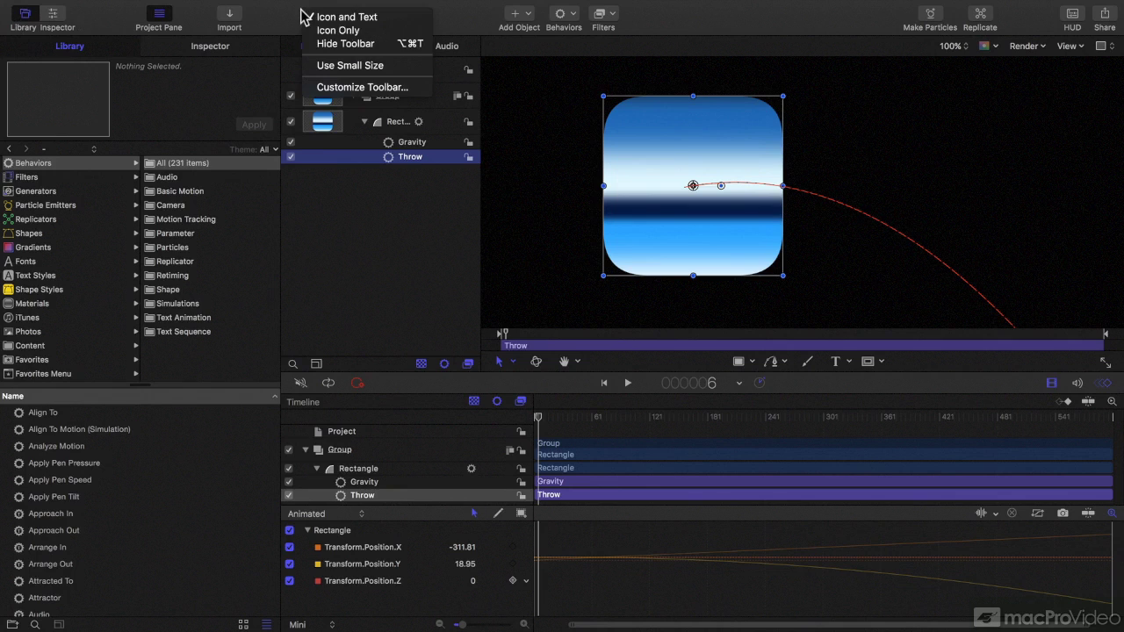
pyautogui.click(418, 88)
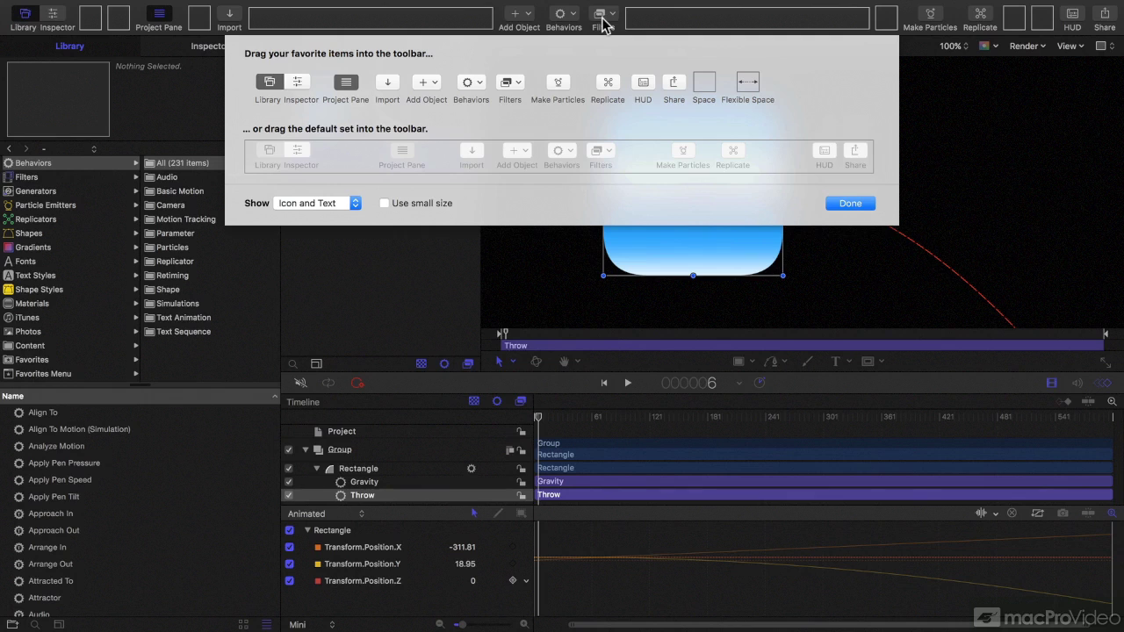
pyautogui.moveTo(602, 21)
pyautogui.mouseDown()
pyautogui.moveTo(227, 19)
pyautogui.moveTo(612, 21)
pyautogui.mouseUp()
pyautogui.click(341, 210)
pyautogui.click(341, 217)
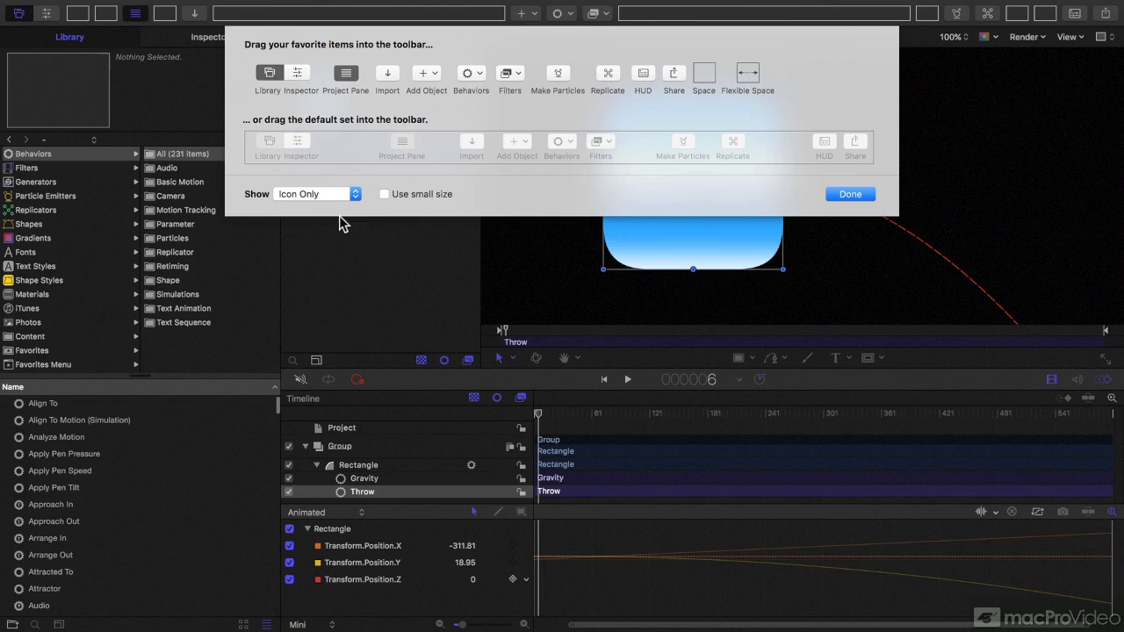
pyautogui.click(338, 193)
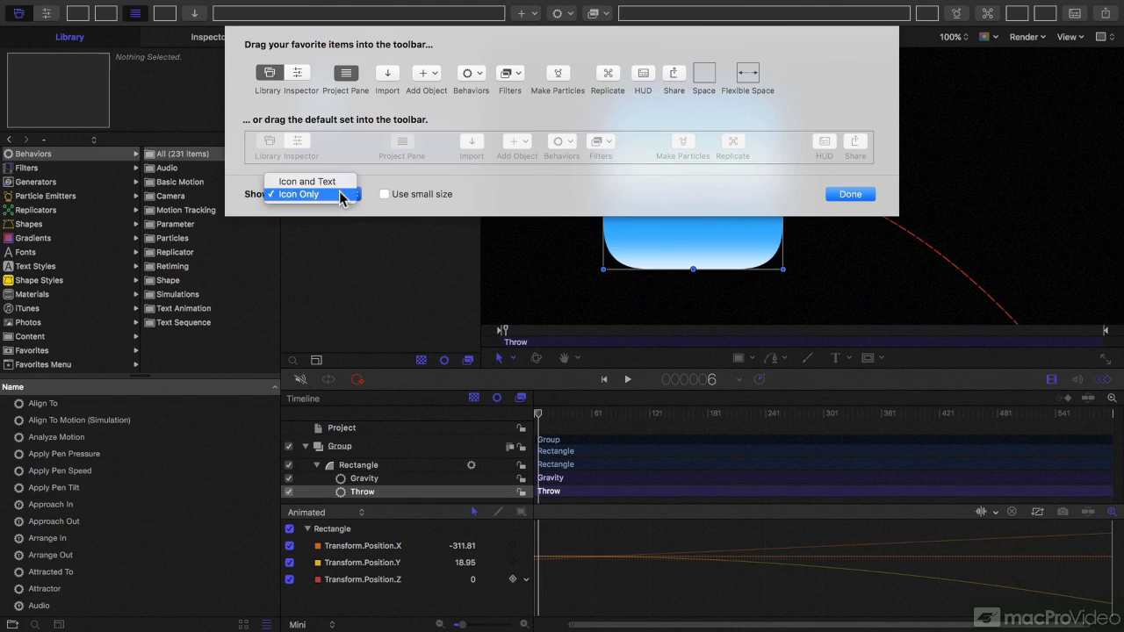
pyautogui.click(350, 180)
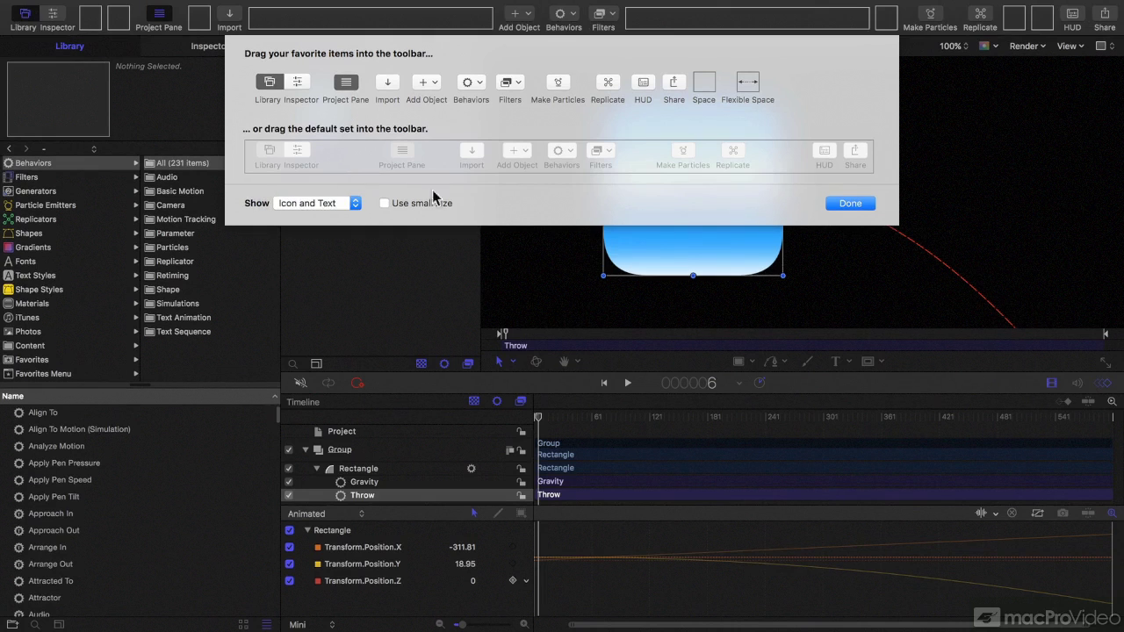
pyautogui.click(851, 204)
# Switch to the Cinema window layout and show the rectangle's behavior parameters in the Inspector
pyautogui.moveTo(417, 7)
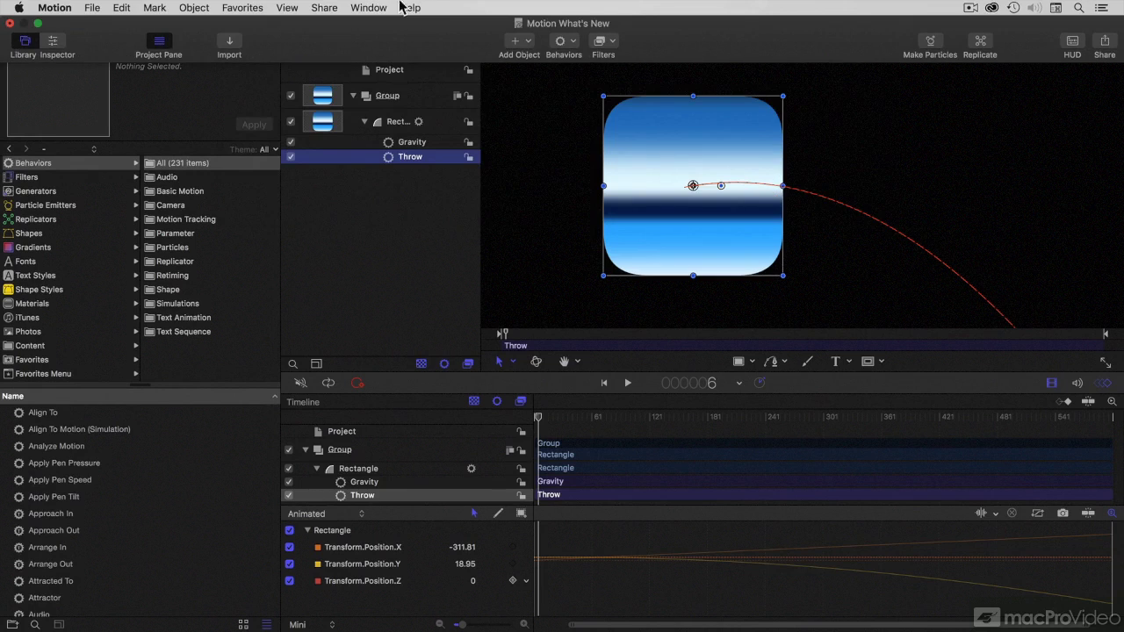
pyautogui.click(368, 7)
pyautogui.moveTo(422, 81)
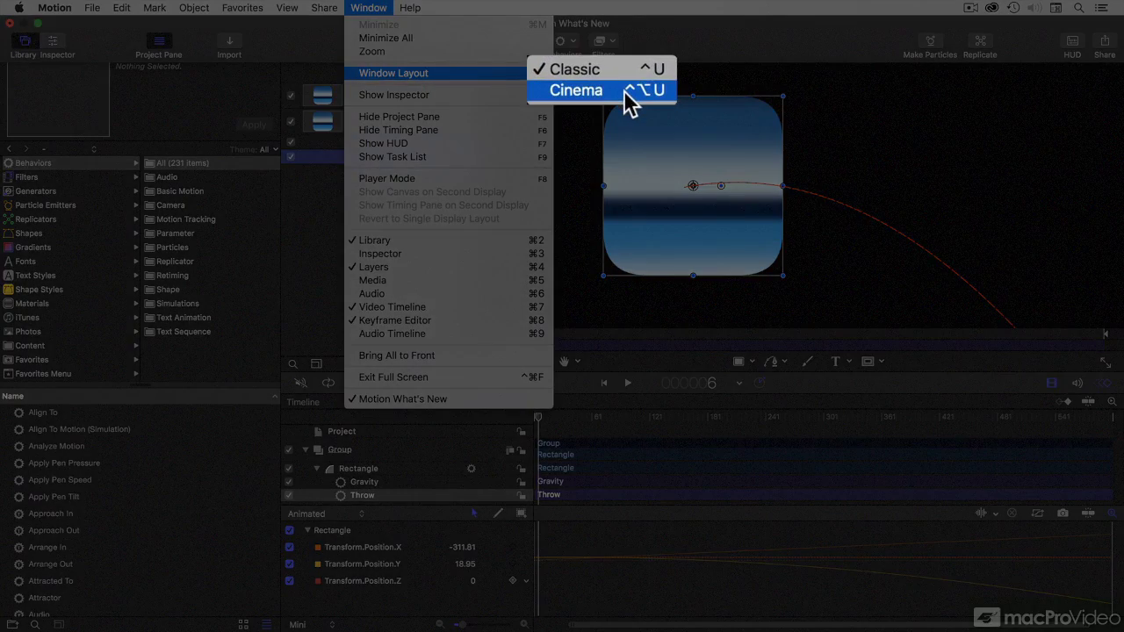
pyautogui.click(623, 91)
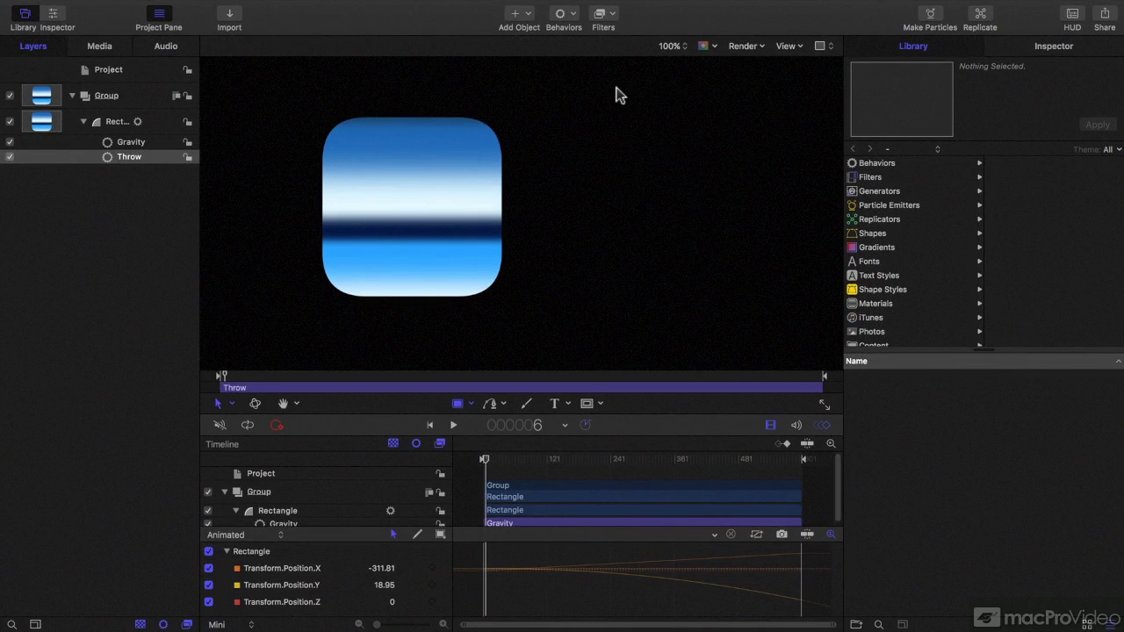
pyautogui.click(1019, 50)
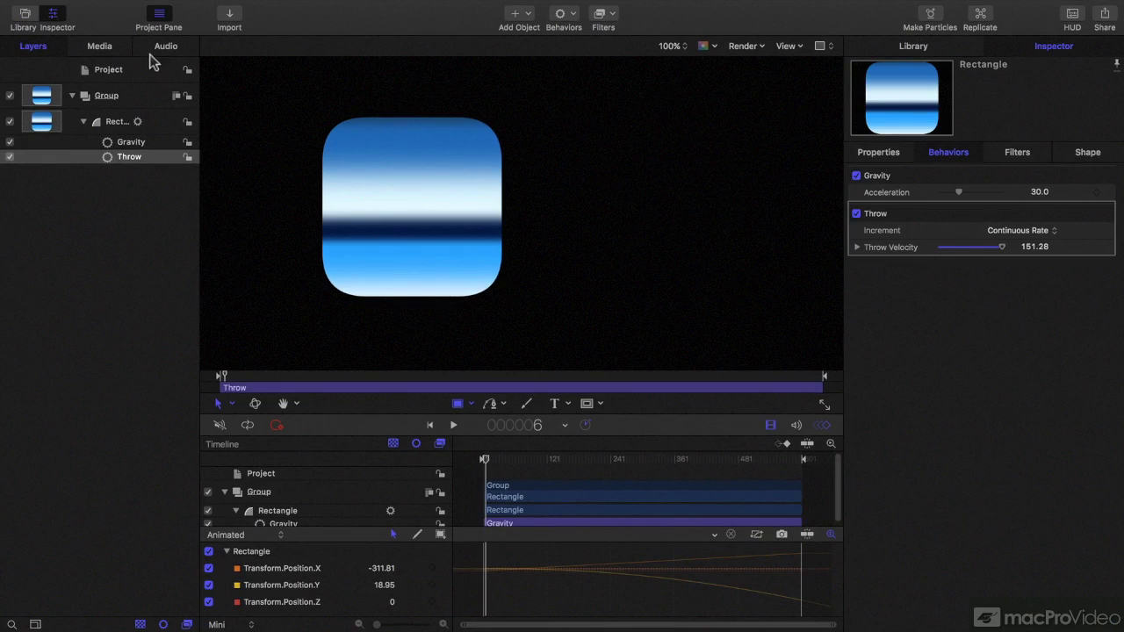
# Browse the project's Media and Audio lists, then return to the Layers list
pyautogui.click(98, 50)
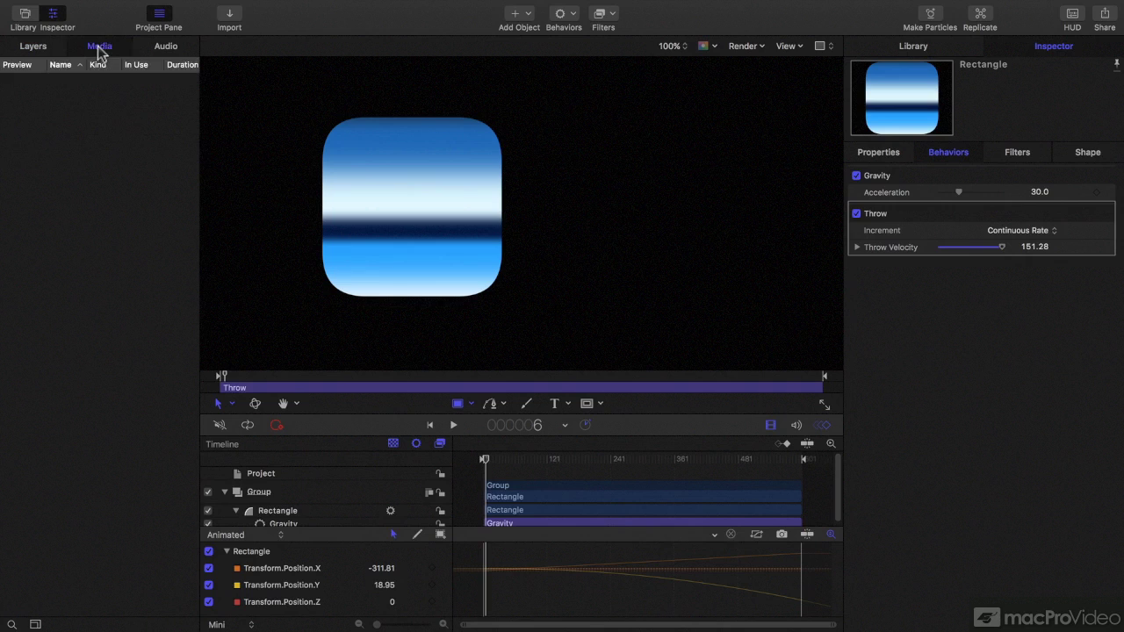
pyautogui.click(167, 49)
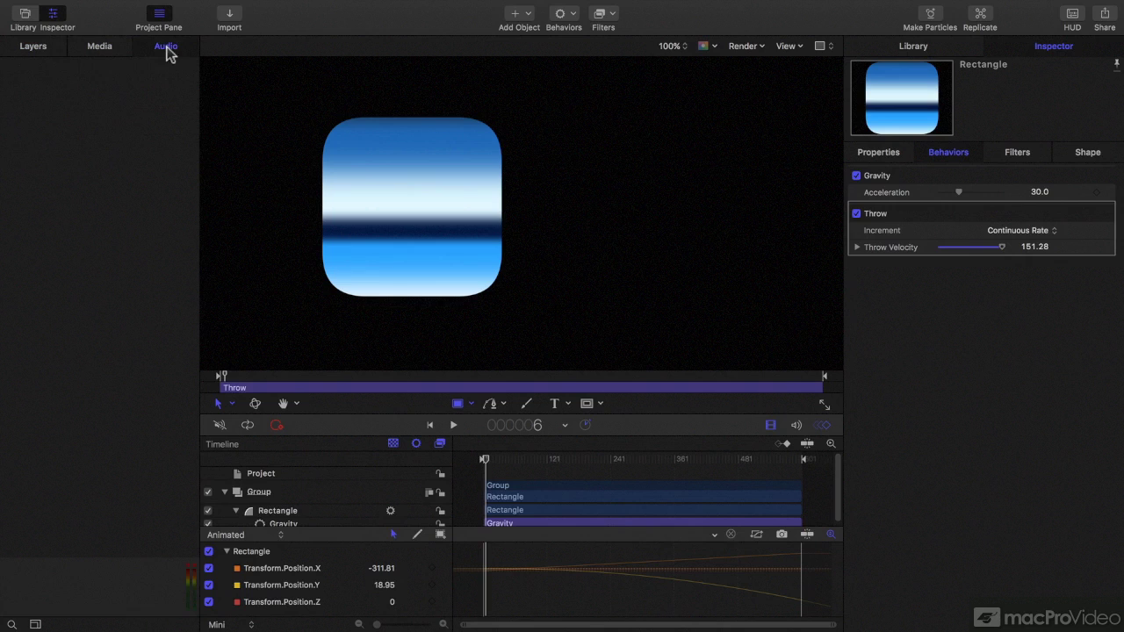
pyautogui.click(37, 51)
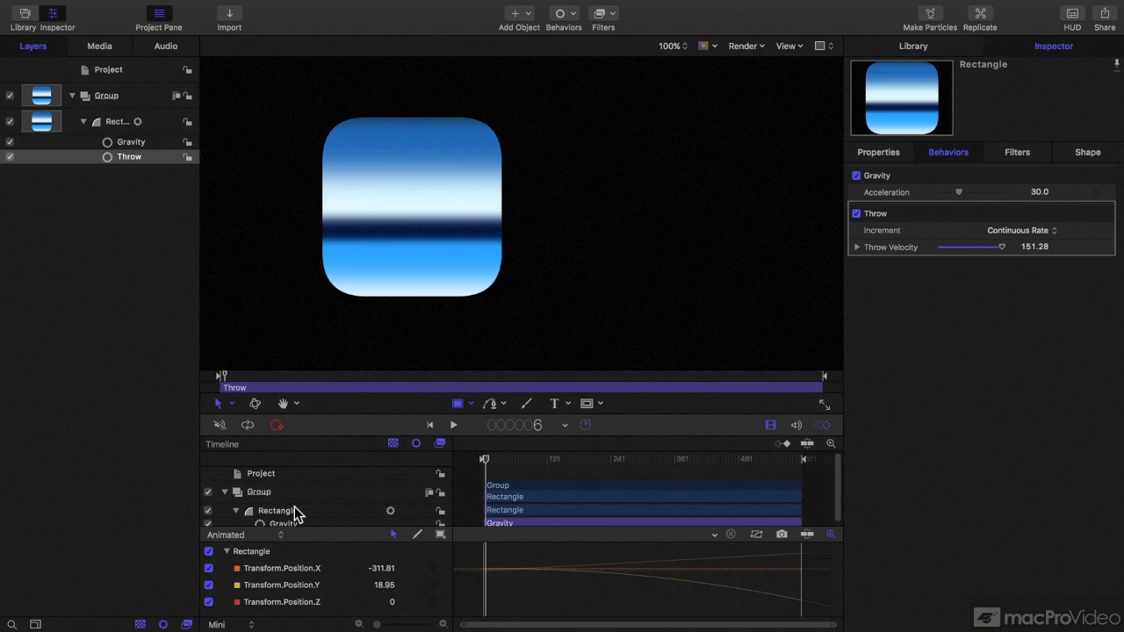
# Hide the Project pane and Keyframe Editor, keep the Timeline tracks, and park at frame 33
pyautogui.press('super+7')
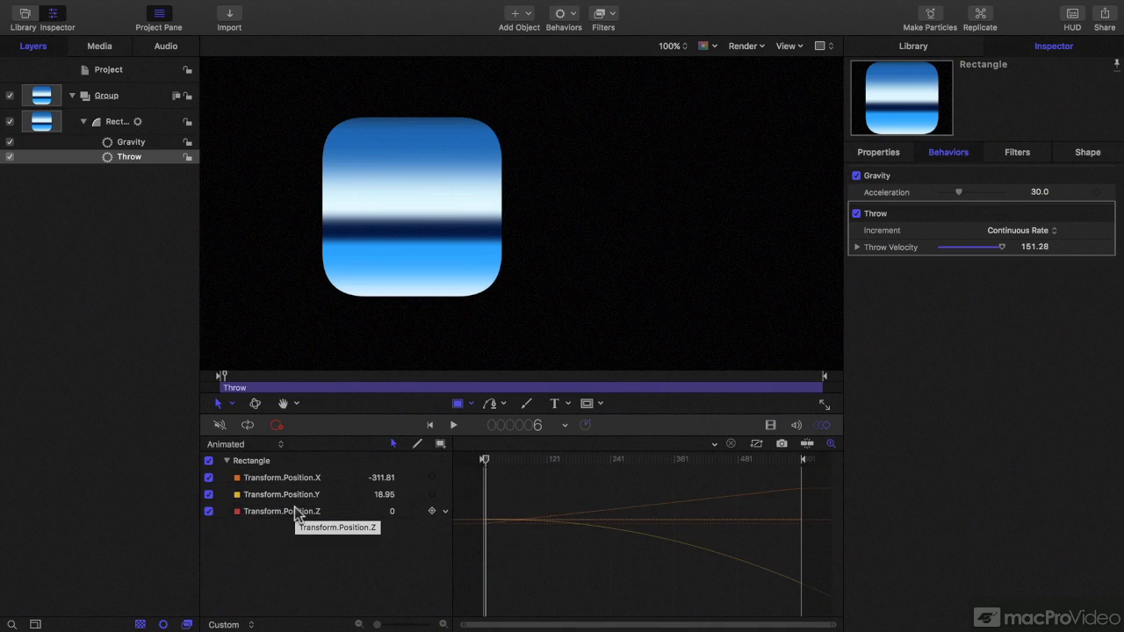
pyautogui.press('super+8')
pyautogui.press('super+8')
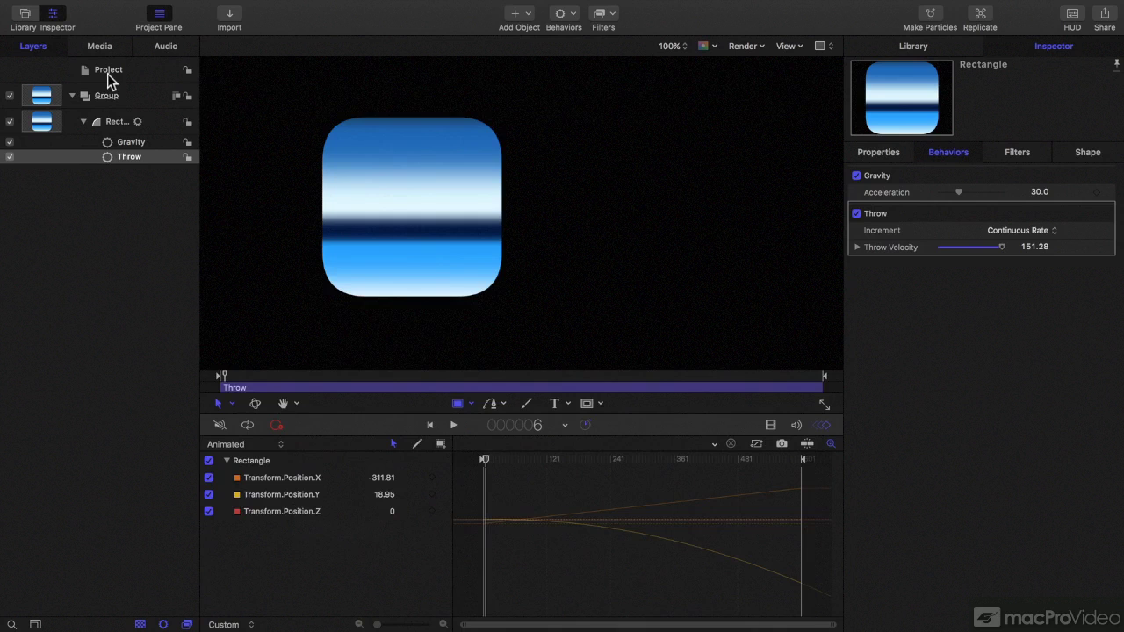
pyautogui.click(160, 15)
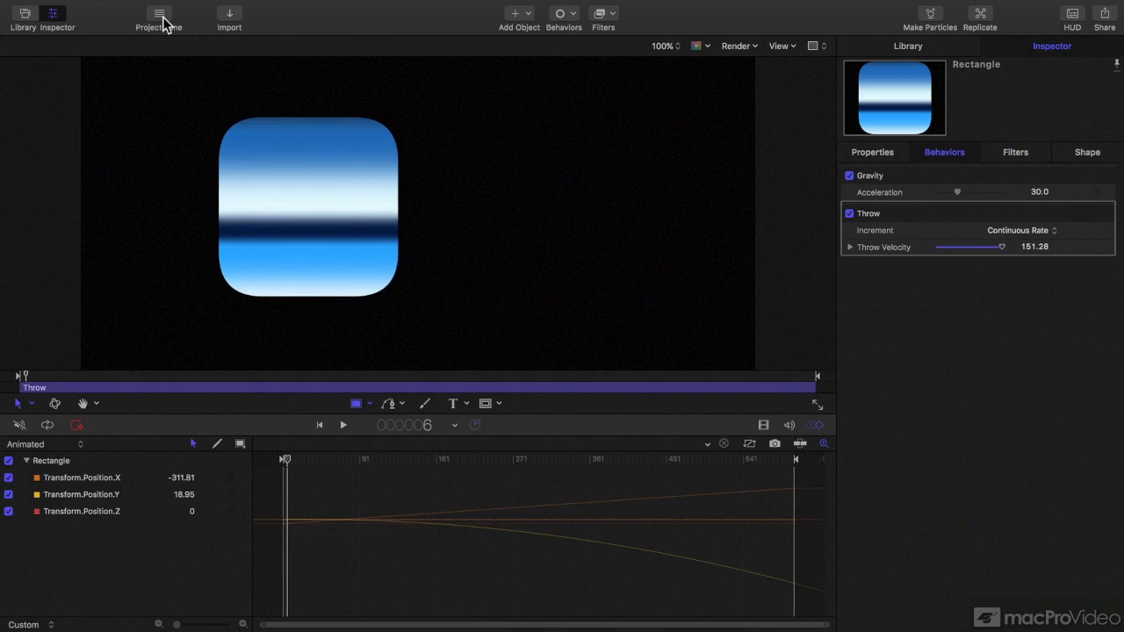
pyautogui.press('super+7')
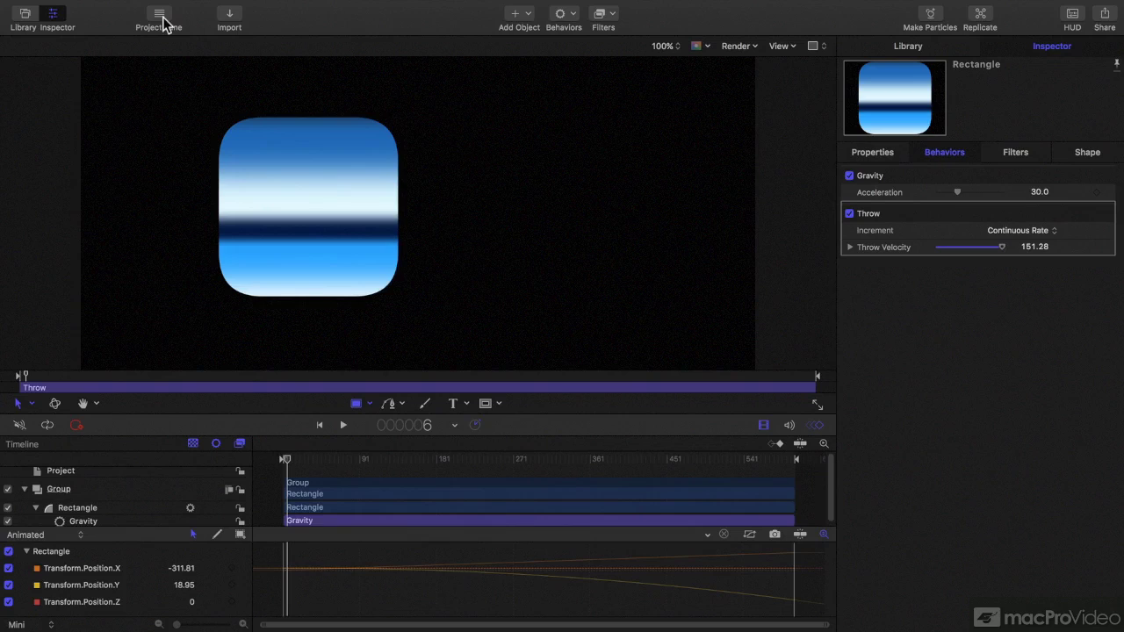
pyautogui.scroll(-1, 114, 505)
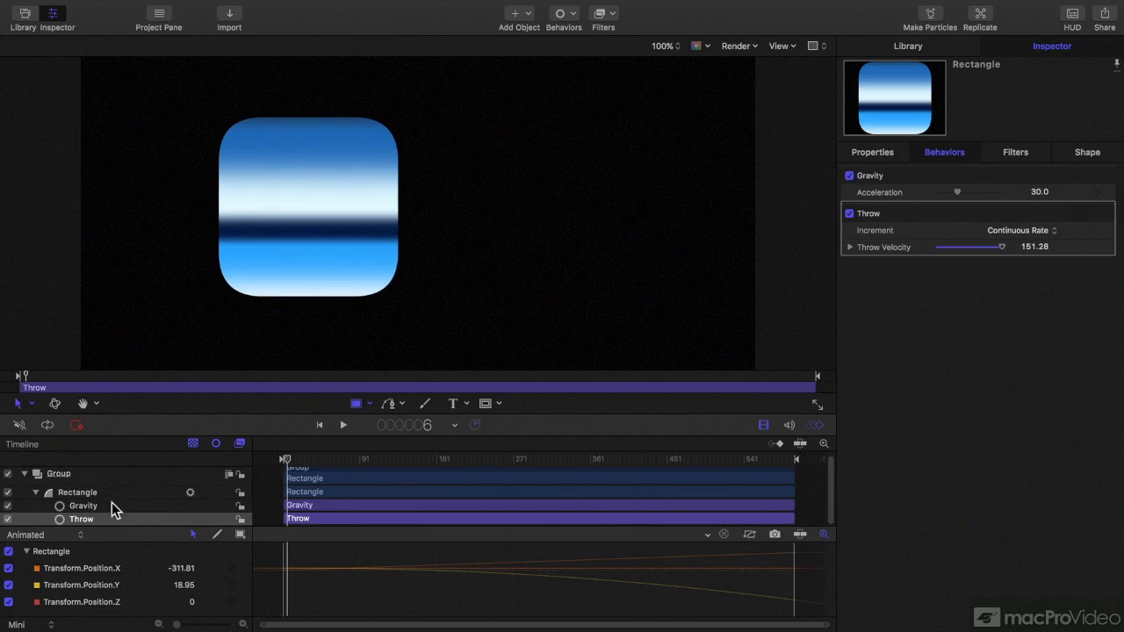
pyautogui.press('super+8')
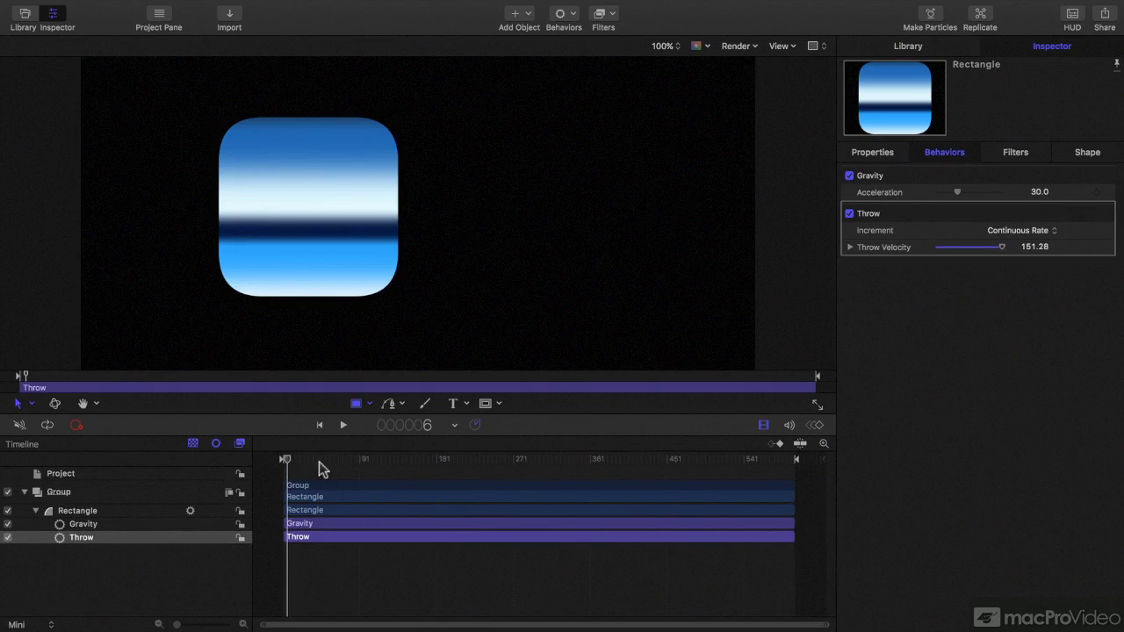
pyautogui.moveTo(319, 461)
pyautogui.mouseDown()
pyautogui.moveTo(669, 460)
pyautogui.moveTo(311, 473)
pyautogui.mouseUp()
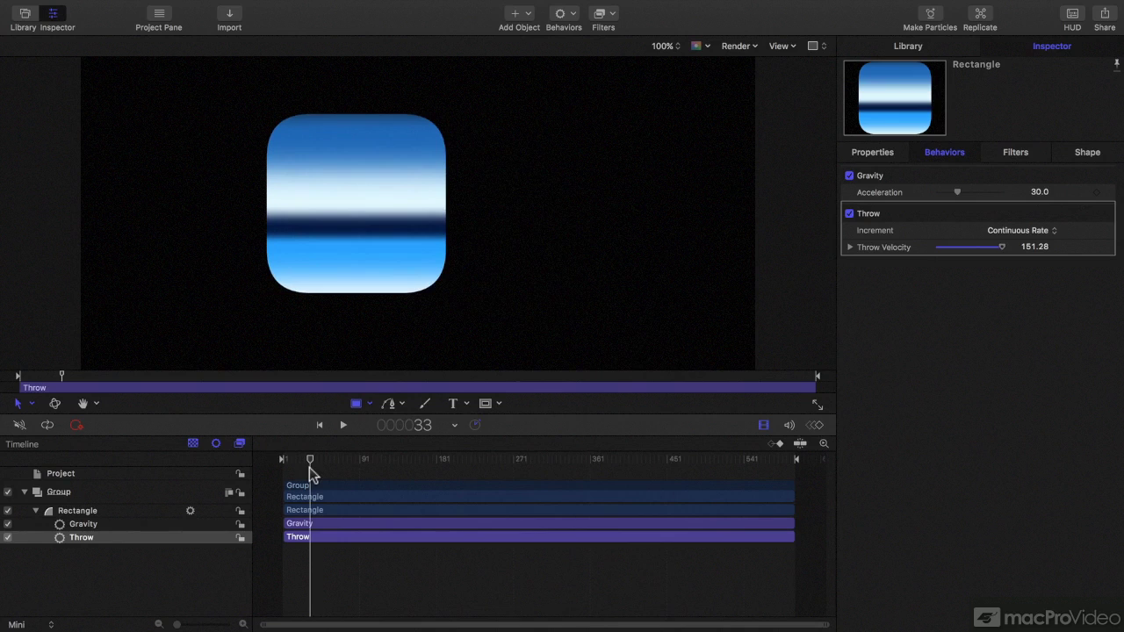
# Expand the rectangle's Position to X -175.52, Y 28.42, Z 0 px, leaving its Animation menu unchanged
pyautogui.click(878, 155)
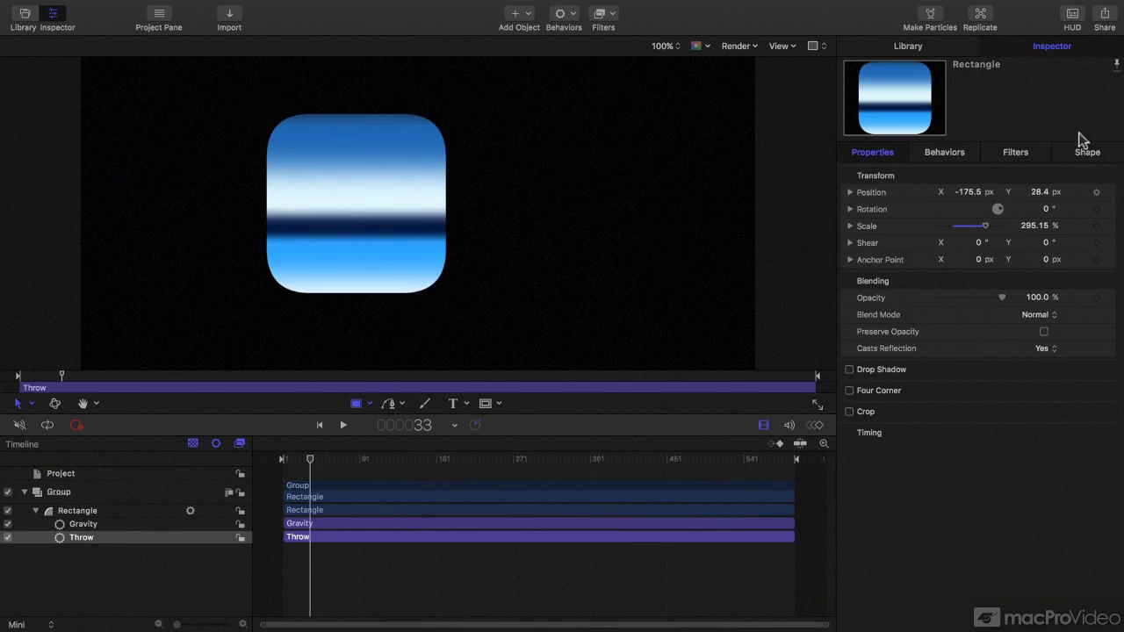
pyautogui.click(850, 192)
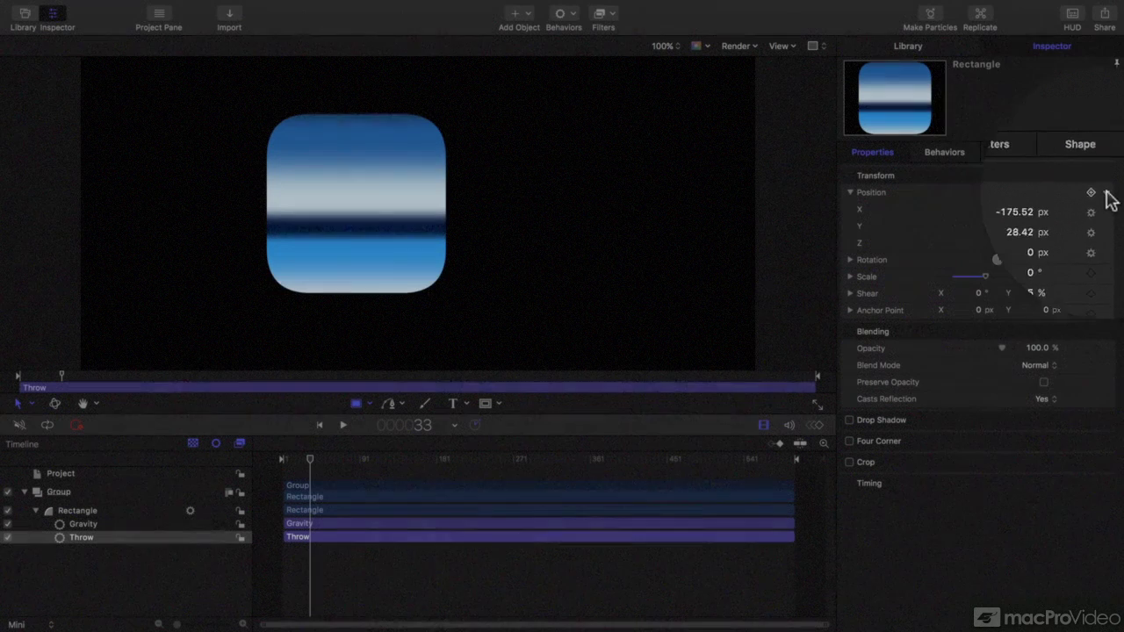
pyautogui.click(1108, 193)
pyautogui.click(1108, 193)
pyautogui.click(1108, 193)
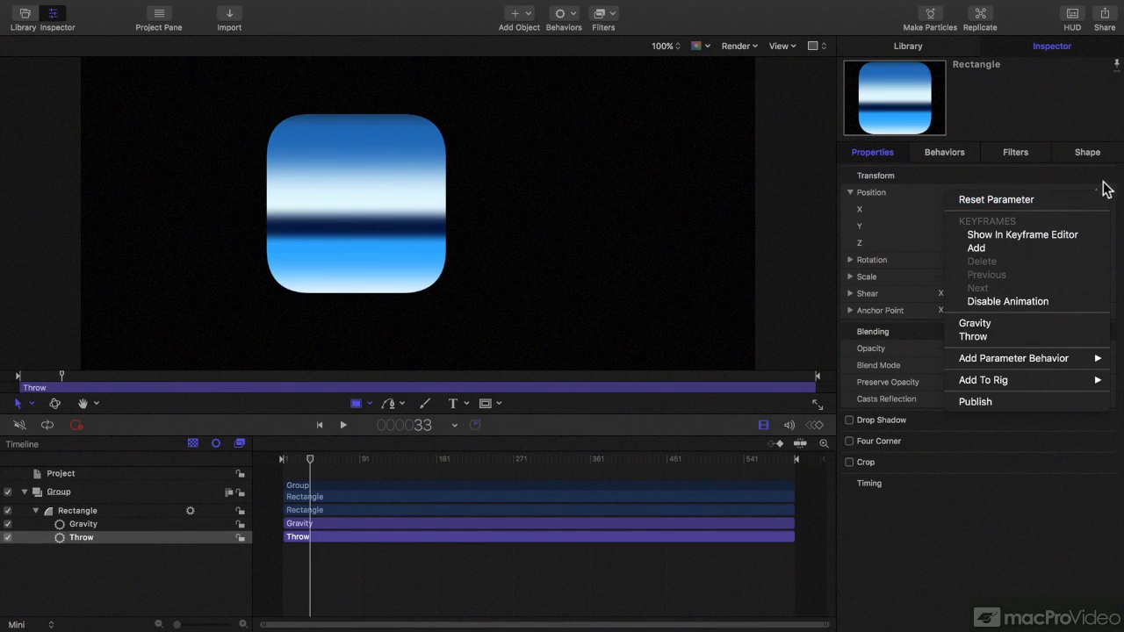
pyautogui.click(1105, 184)
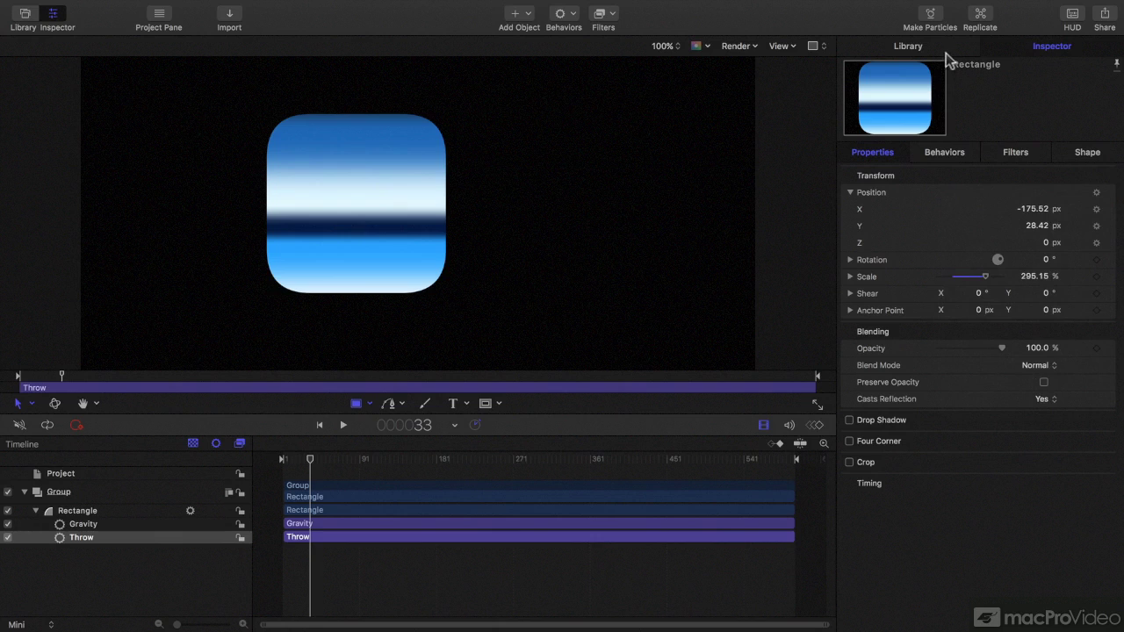
# Drag the Random Motion simulation behavior from the Library onto the Group
pyautogui.click(927, 49)
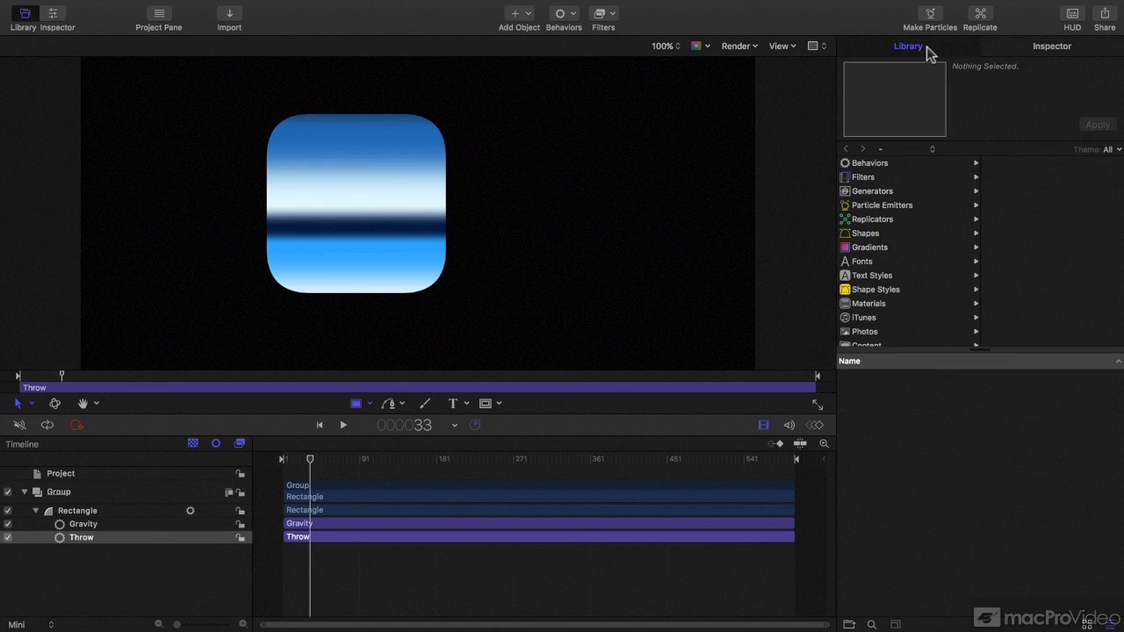
pyautogui.click(902, 166)
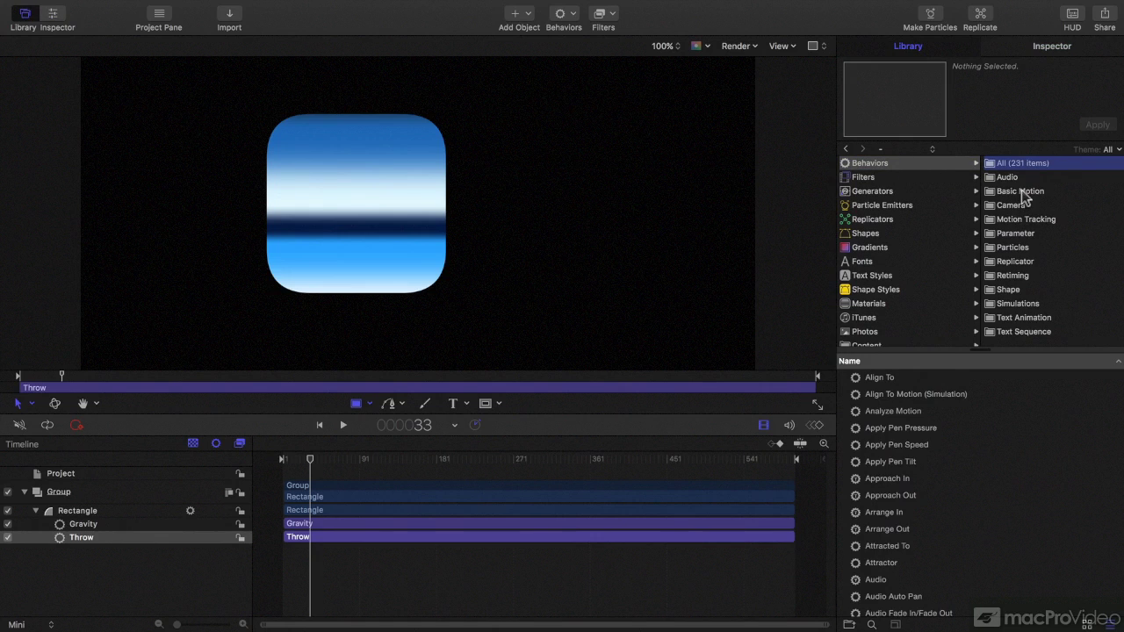
pyautogui.click(1016, 304)
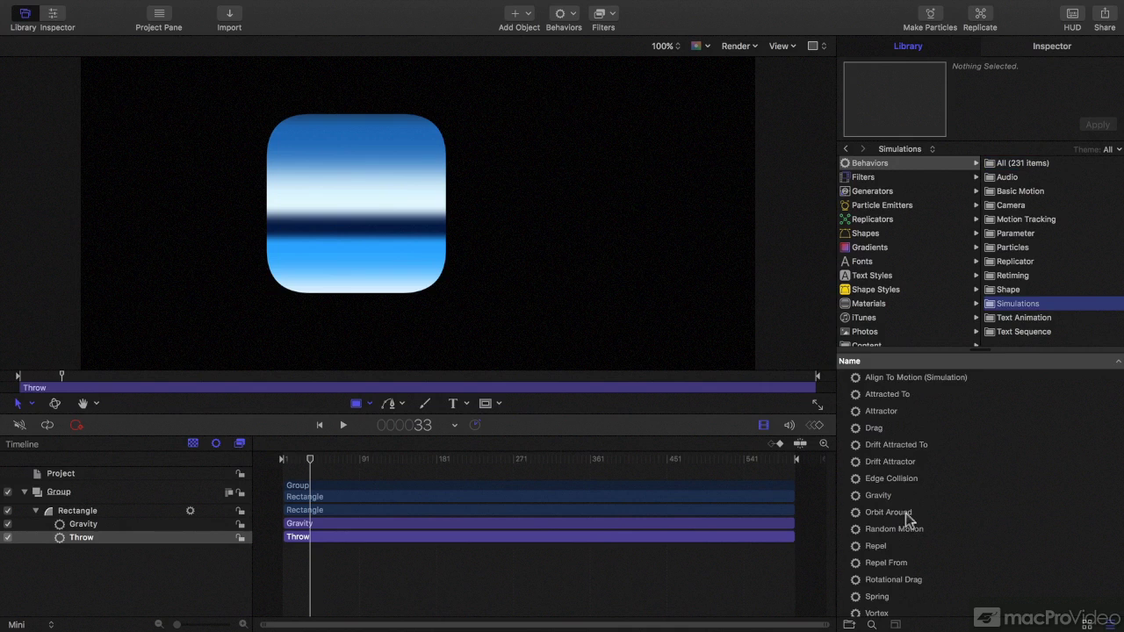
pyautogui.scroll(-2, 905, 511)
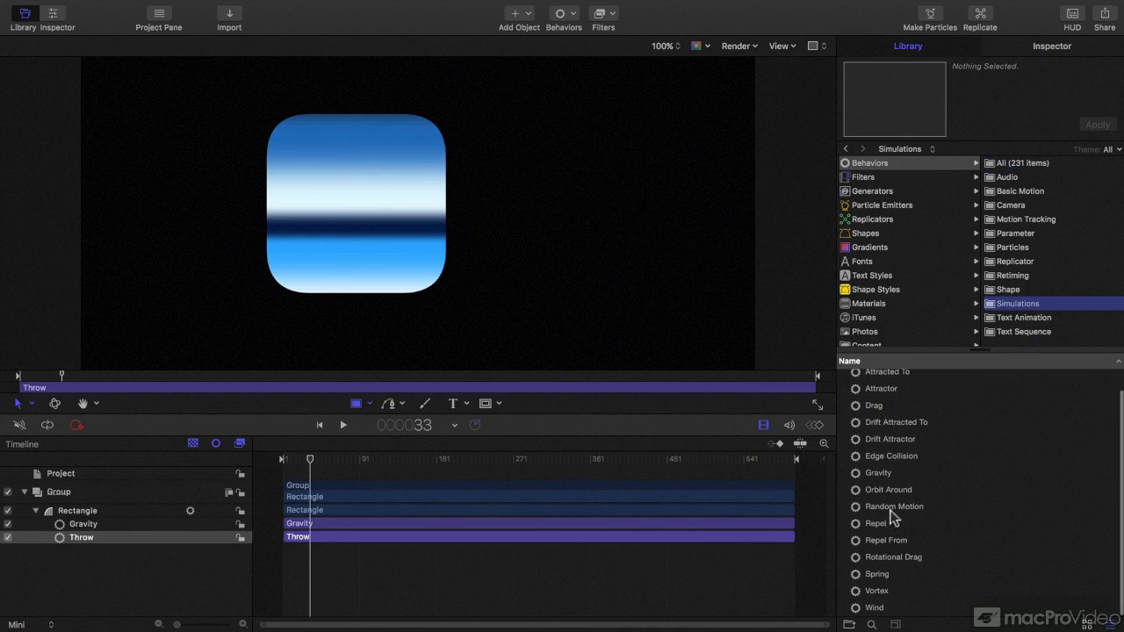
pyautogui.moveTo(894, 507); pyautogui.dragTo(318, 502)
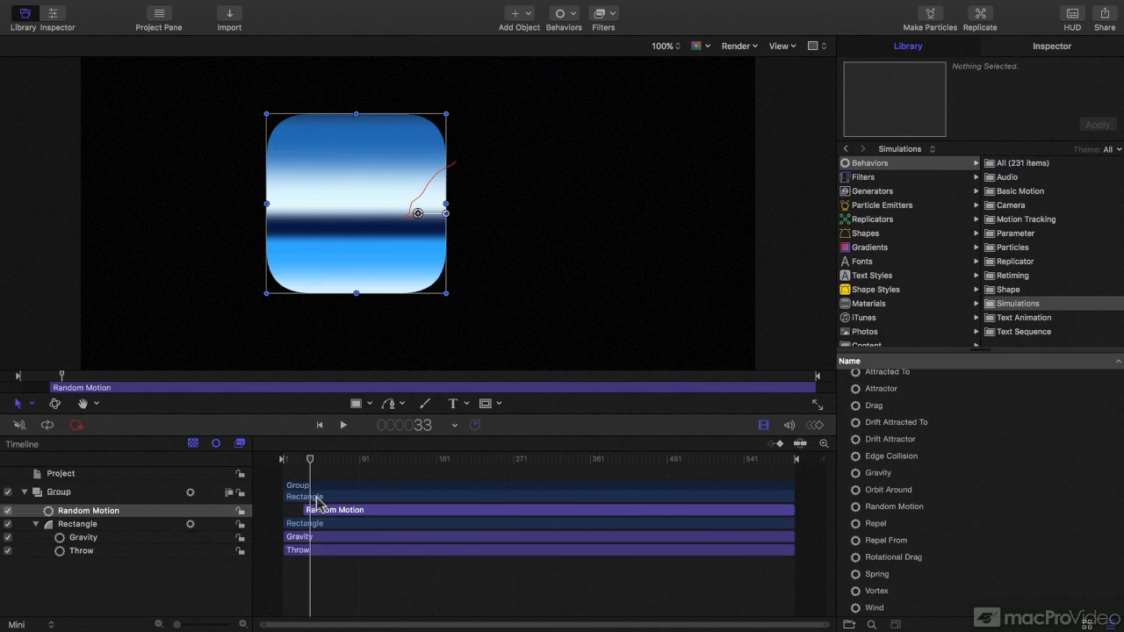
# Regenerate the Random Motion behavior's random seed for a different path
pyautogui.click(1056, 46)
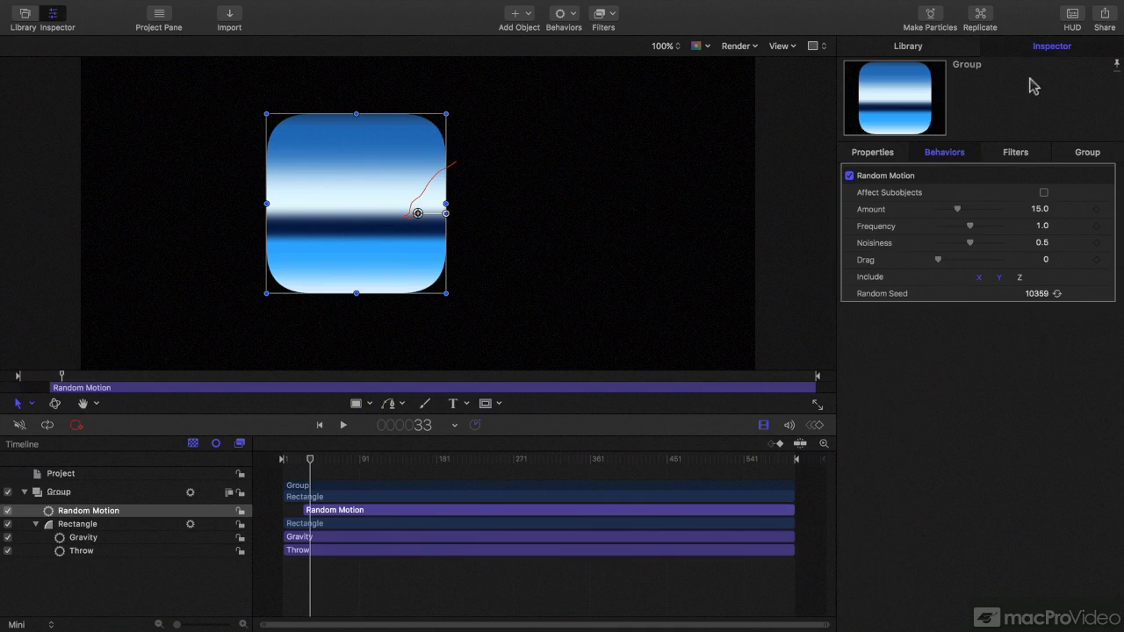
pyautogui.click(1058, 295)
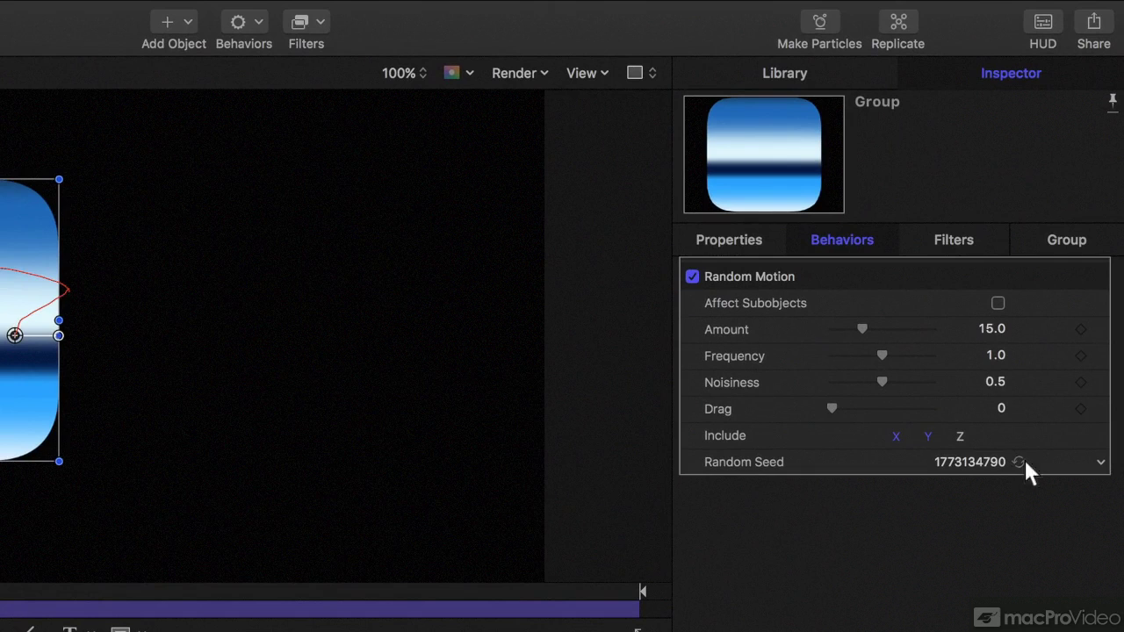
pyautogui.click(1024, 458)
pyautogui.click(1020, 463)
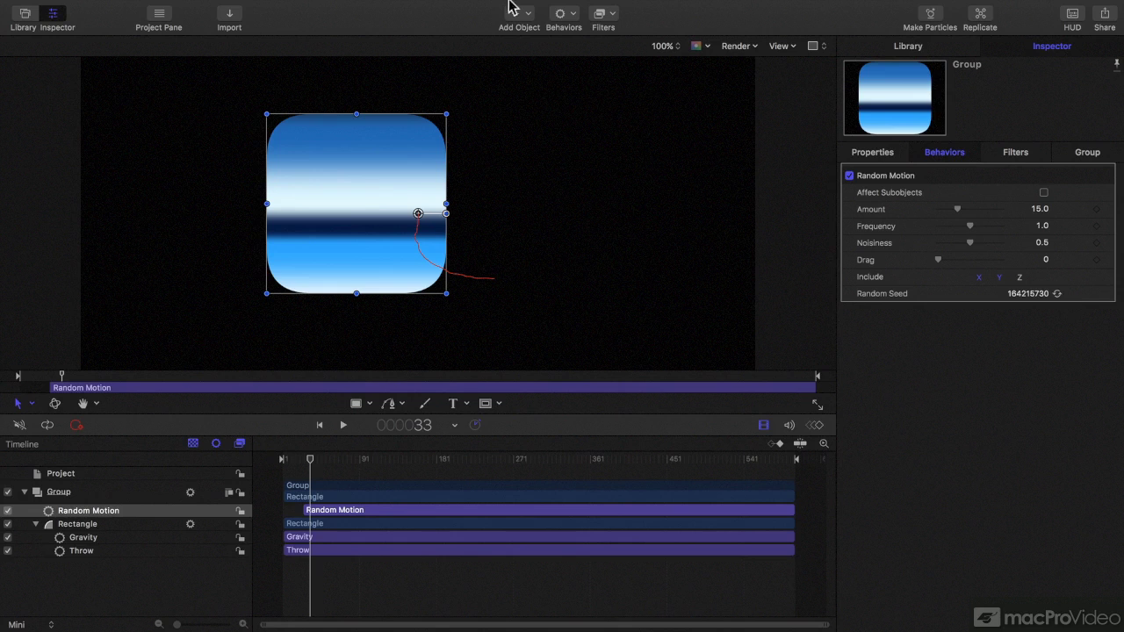
# Switch the workspace back to the Classic window layout
pyautogui.moveTo(511, 4)
pyautogui.click(368, 8)
pyautogui.moveTo(390, 74)
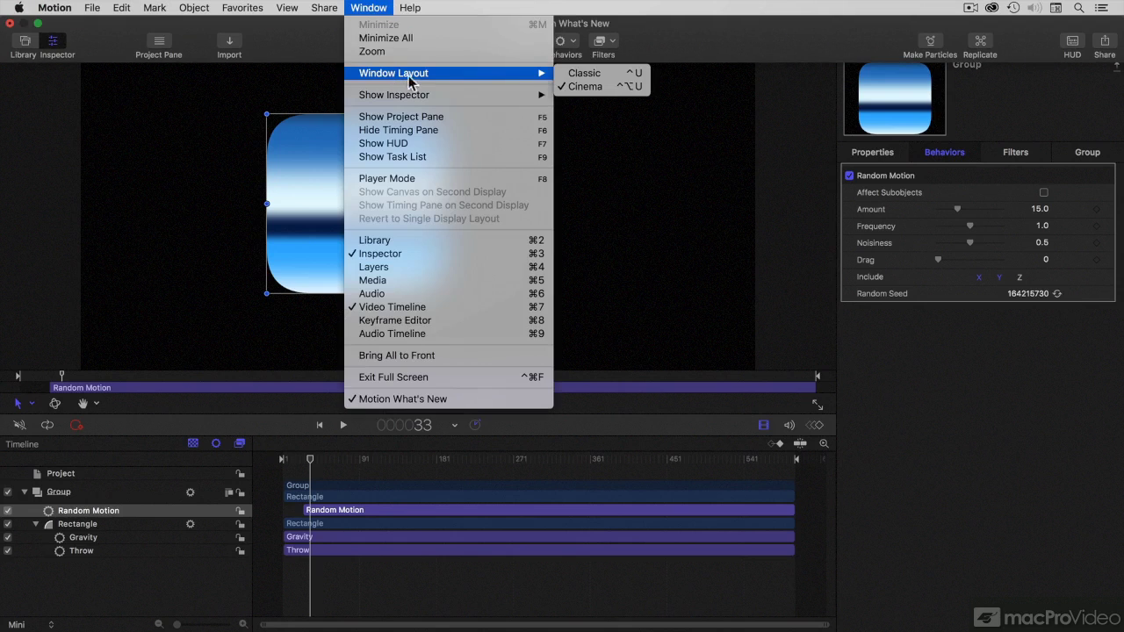
pyautogui.click(638, 73)
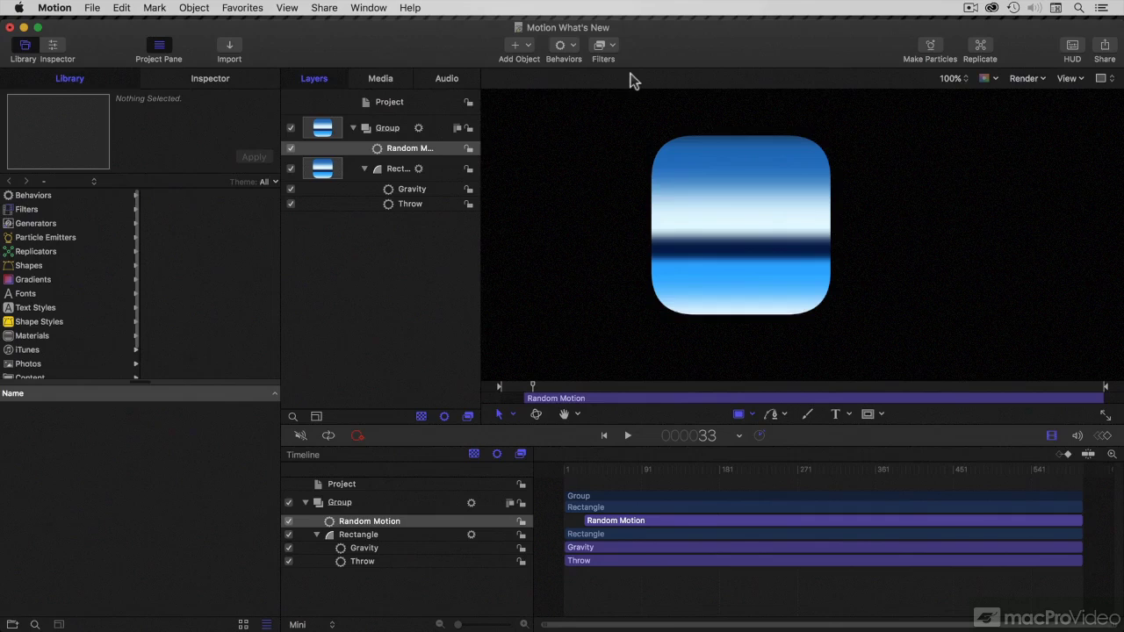